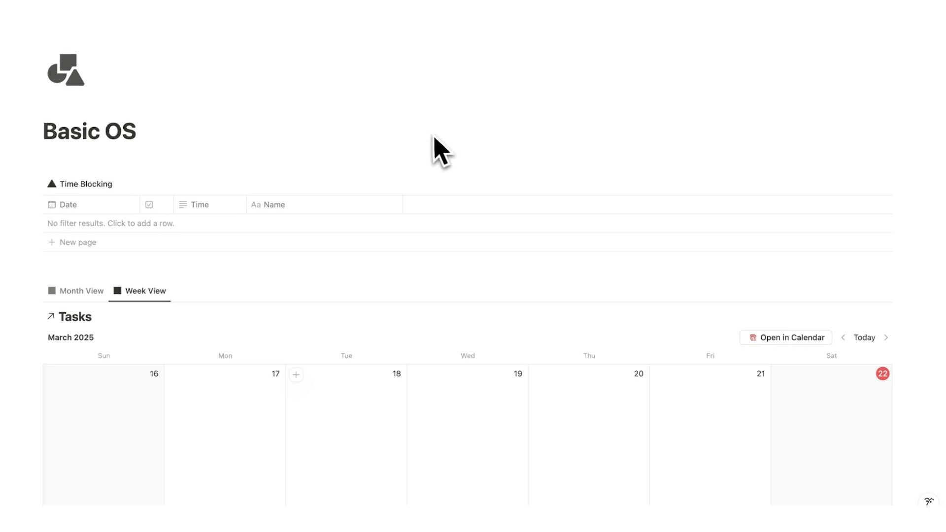
# Open the Tasks database in Calendar and schedule a Task A event on March 22, 2025 from 9:45 AM to 12:00 PM
pyautogui.scroll(-7, 433, 138)
pyautogui.scroll(7, 480, 191)
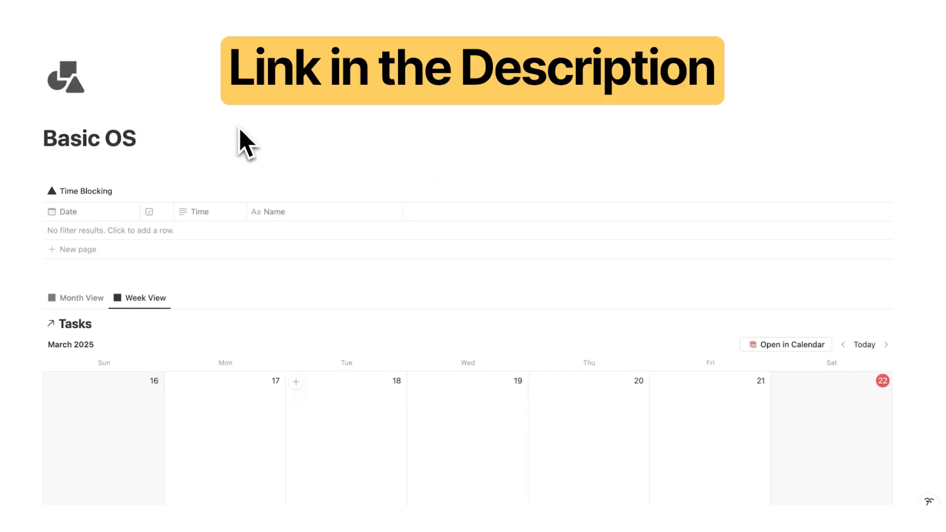
pyautogui.scroll(-5, 609, 147)
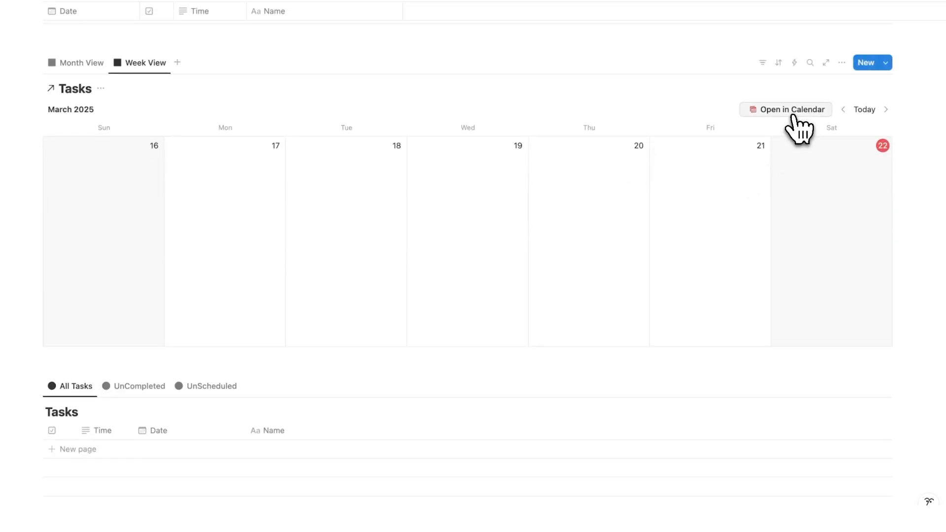
pyautogui.click(792, 109)
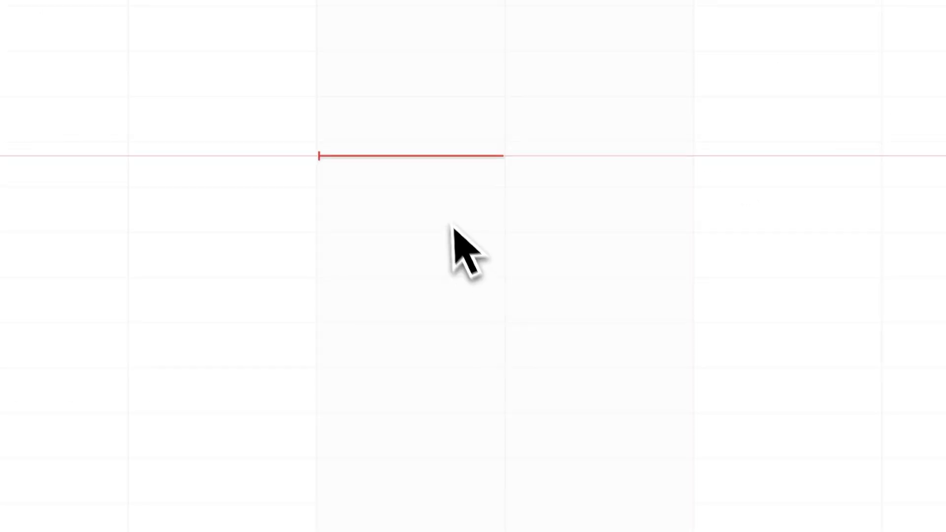
pyautogui.moveTo(446, 176); pyautogui.dragTo(456, 276)
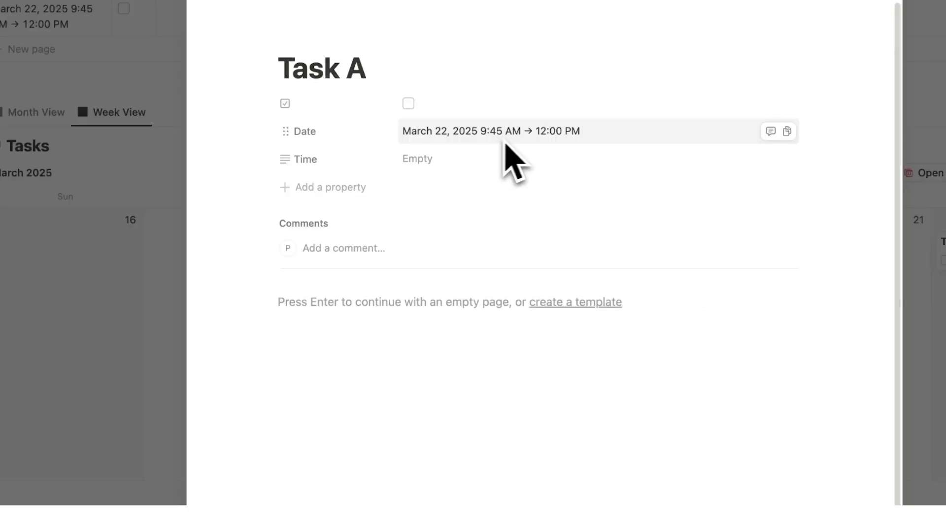
# Add a Formula property named Minutes to Task A using dateBetween(dateEnd(Date), dateStart(Date), "minutes")
pyautogui.click(352, 188)
pyautogui.scroll(-5, 356, 212)
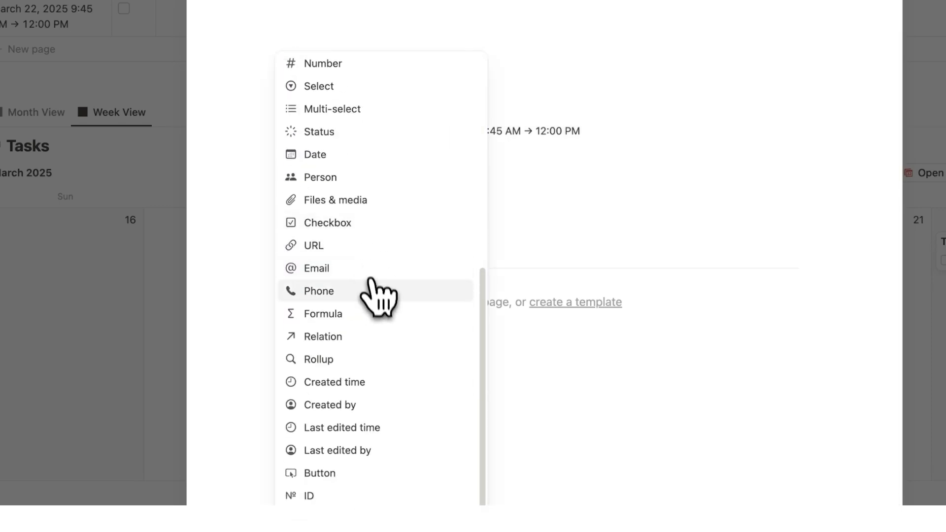
pyautogui.click(367, 318)
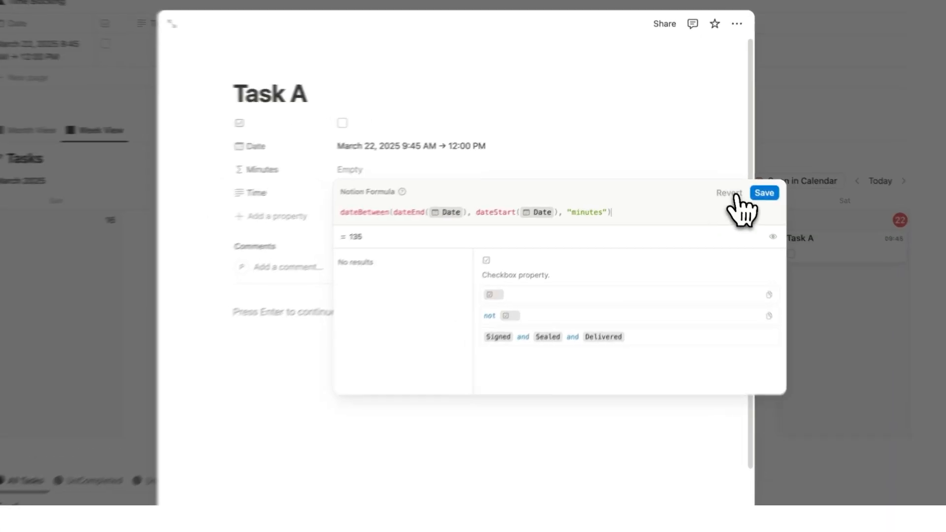
pyautogui.click(829, 196)
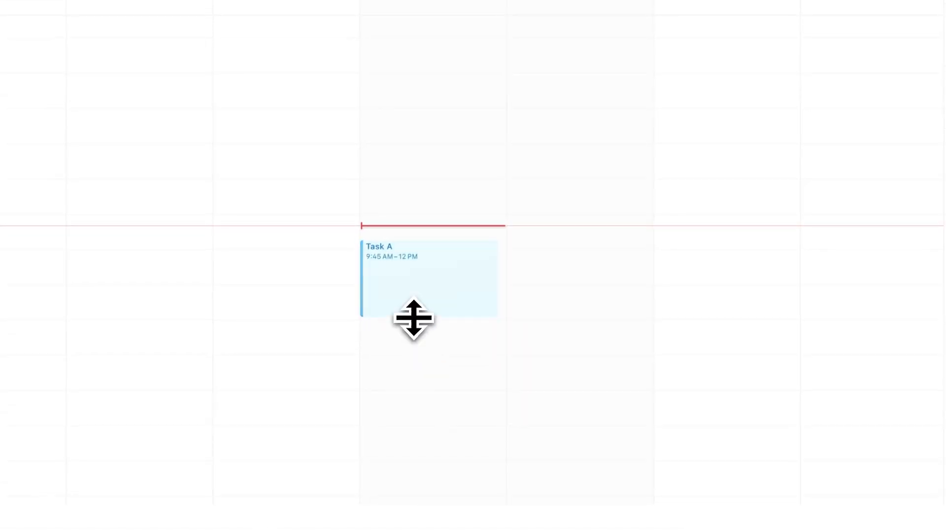
# Extend Task A in the calendar to end at 2:00 PM
pyautogui.moveTo(414, 318); pyautogui.dragTo(414, 389)
pyautogui.click(635, 344)
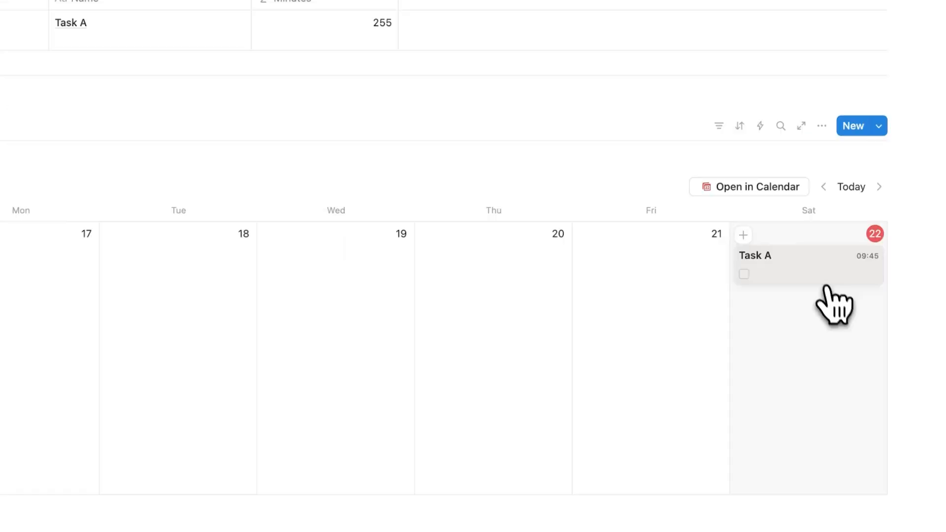
pyautogui.click(828, 290)
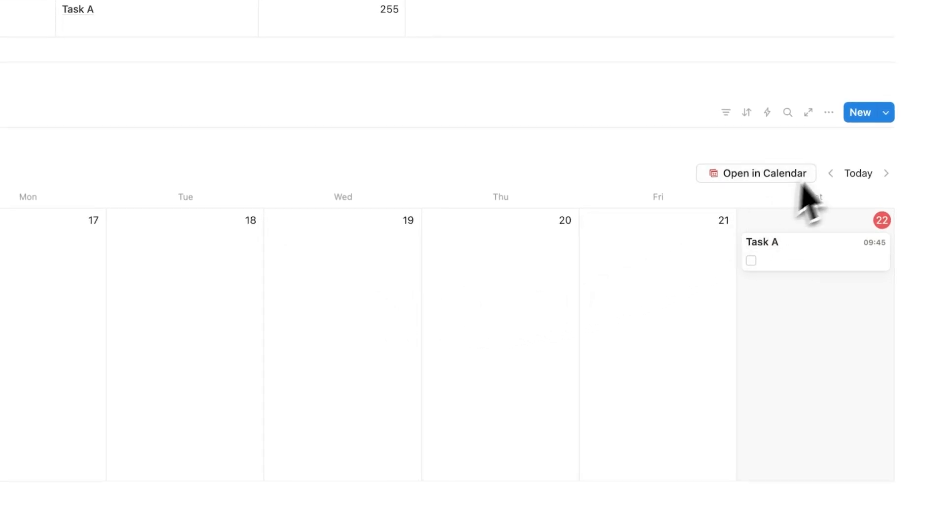
# Create a new page template for the Tasks database and title it Journal
pyautogui.click(886, 112)
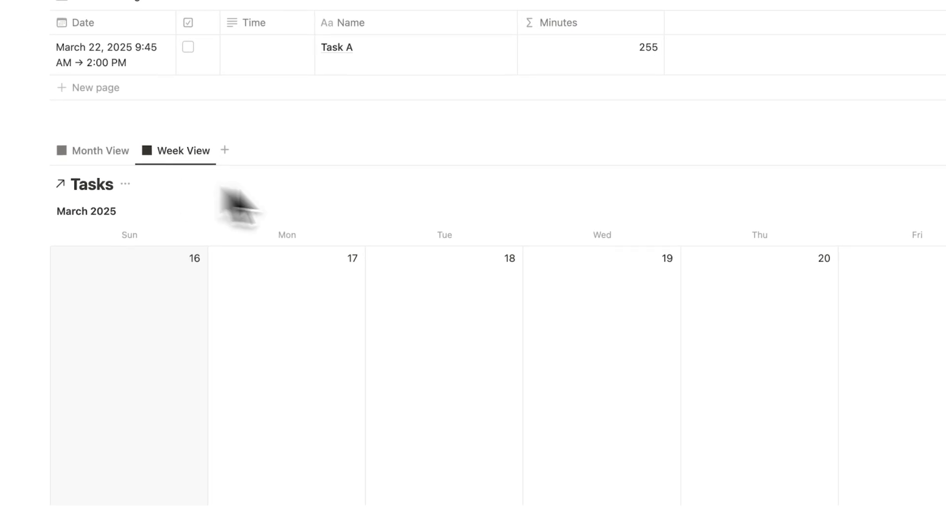
pyautogui.click(837, 228)
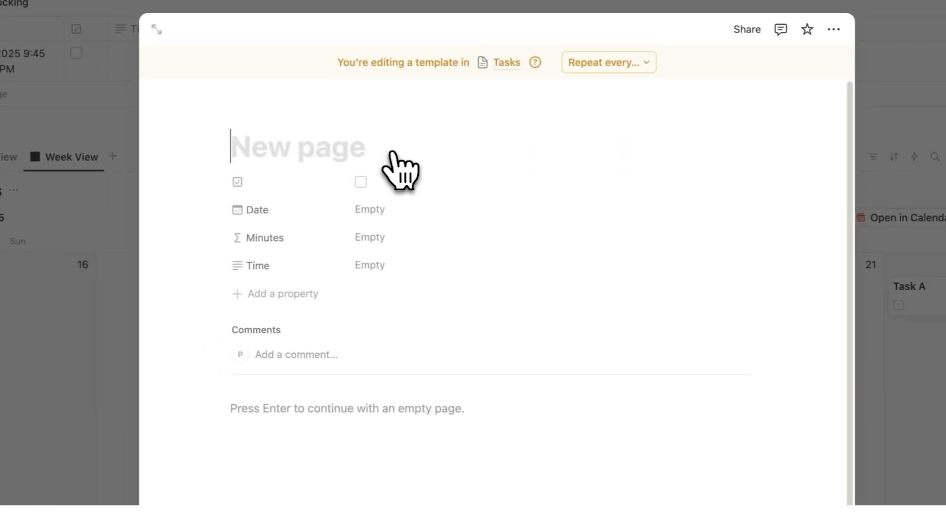
pyautogui.write('Journal')
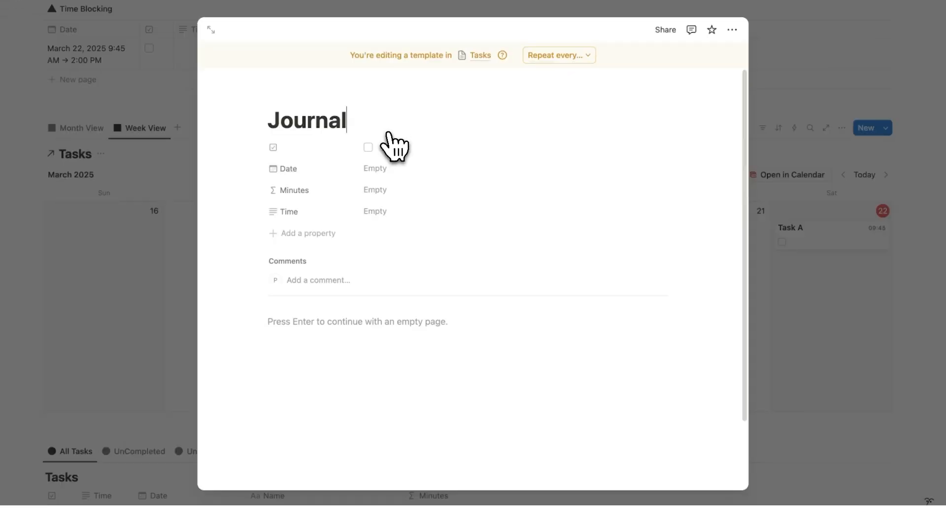
# Write "How do I feel today?" in the Journal template's body and insert a divider below it
pyautogui.press('Return')
pyautogui.write('How d')
pyautogui.write('o I feel')
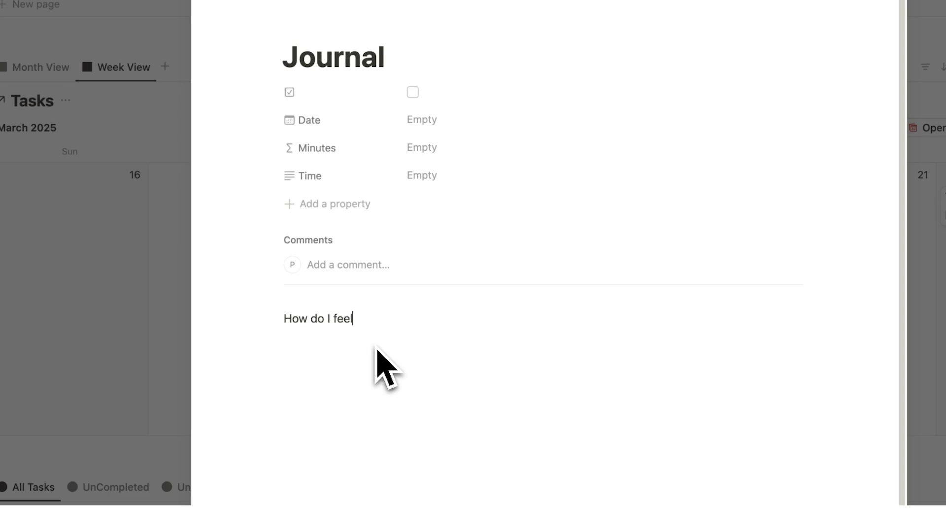
pyautogui.write(' today')
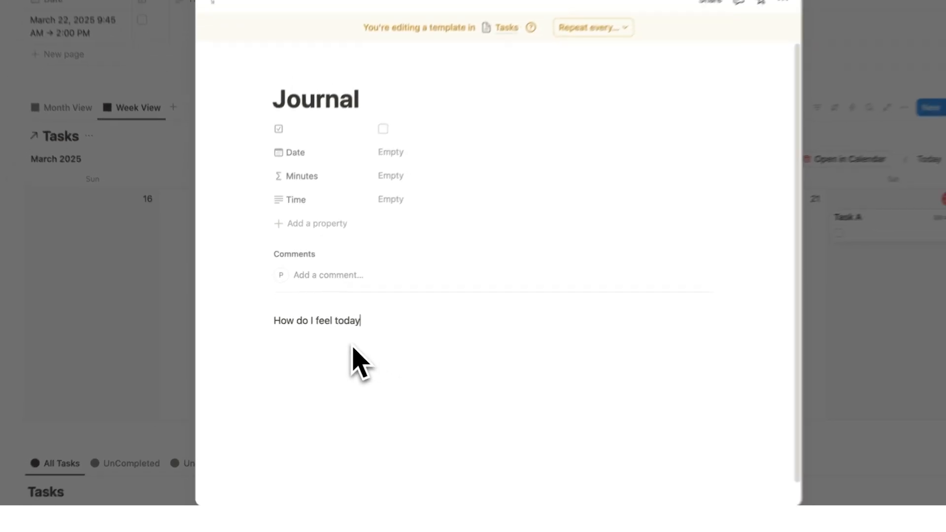
pyautogui.write('?')
pyautogui.press('Return')
pyautogui.write('---')
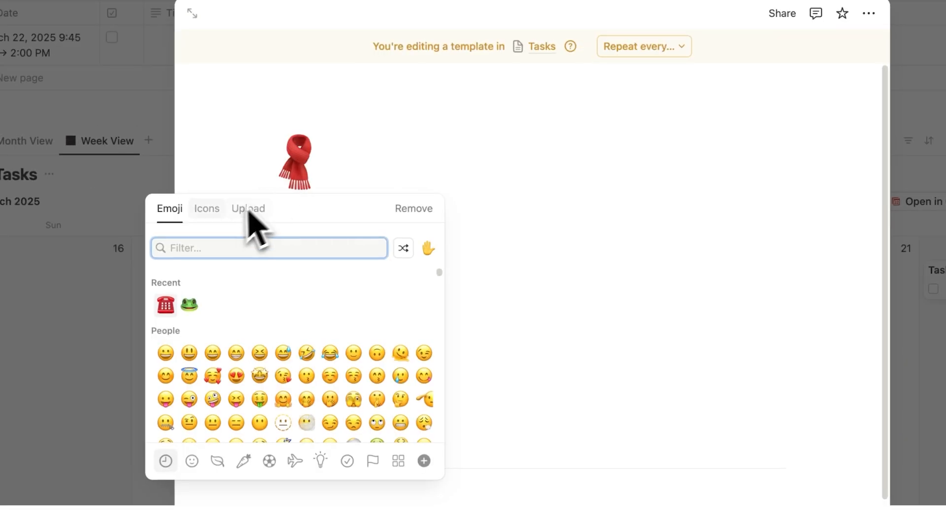
# Set the Journal template's icon to the writing hand emoji, found by searching for "write", and close the template
pyautogui.write('write')
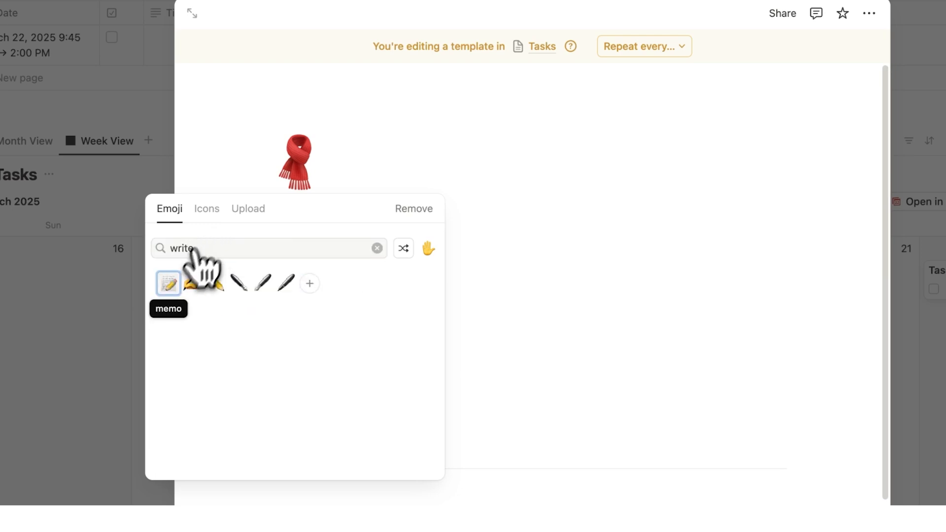
pyautogui.click(193, 285)
pyautogui.click(789, 244)
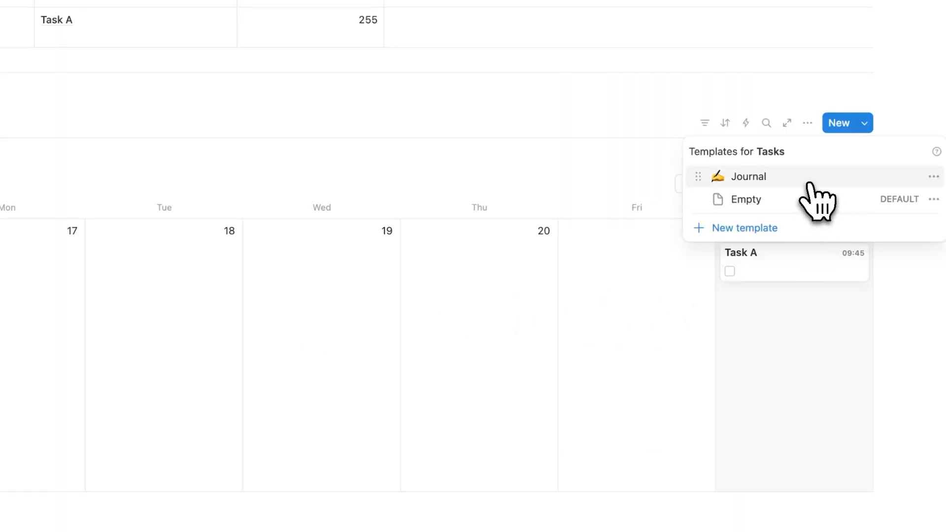
# Examine the Journal template's options, including its Repeat setting
pyautogui.click(933, 177)
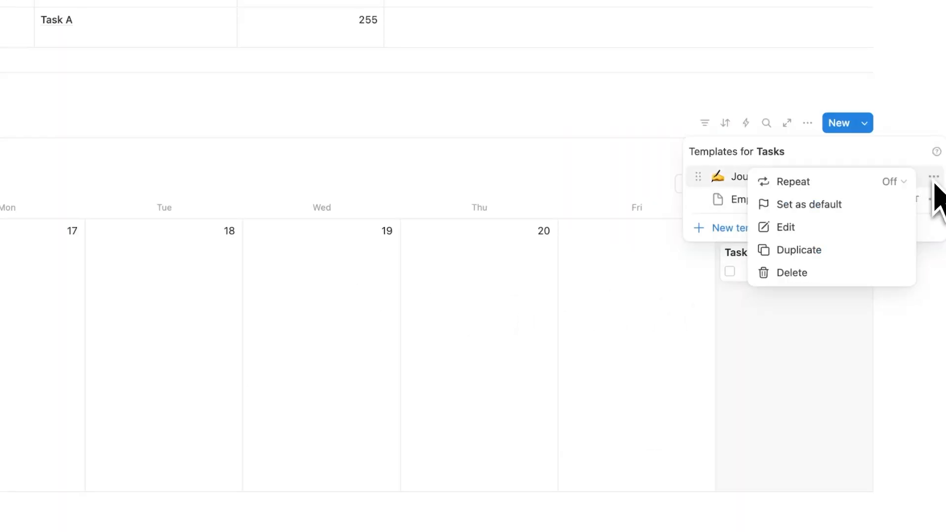
pyautogui.click(865, 116)
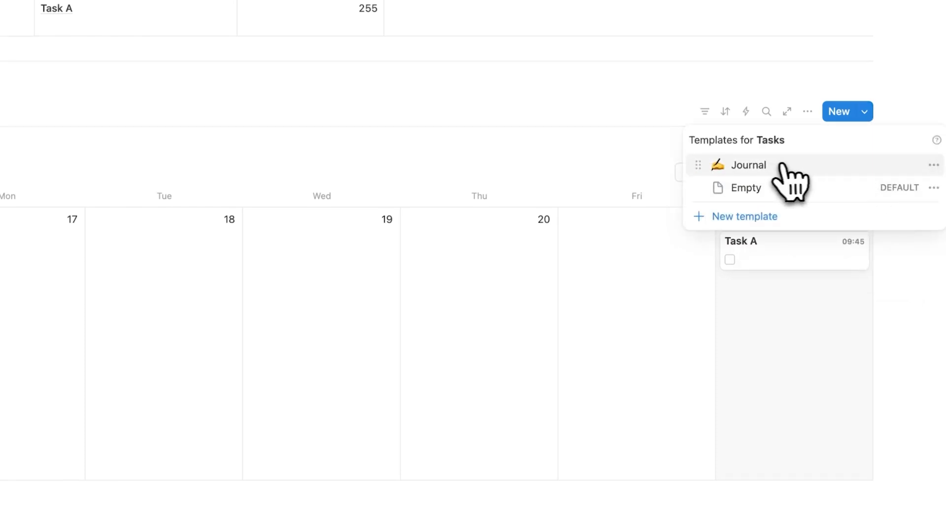
pyautogui.click(933, 168)
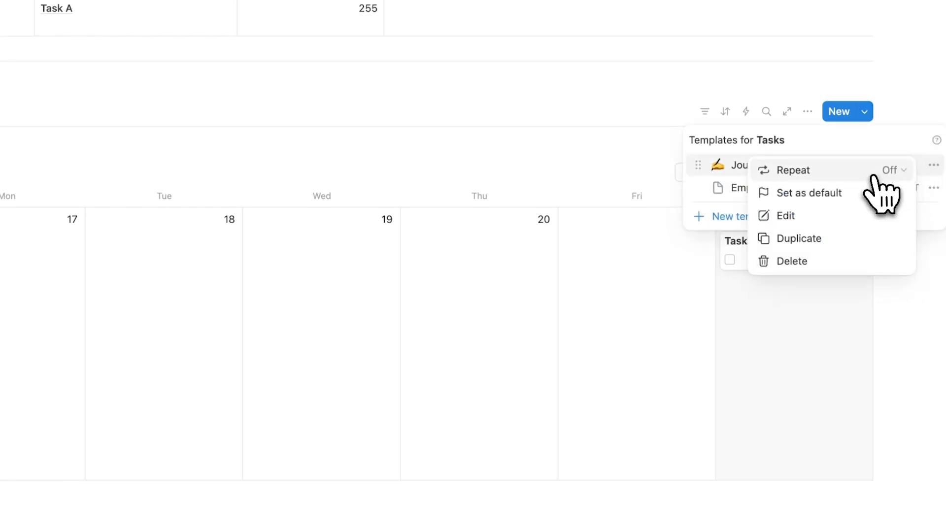
pyautogui.click(891, 172)
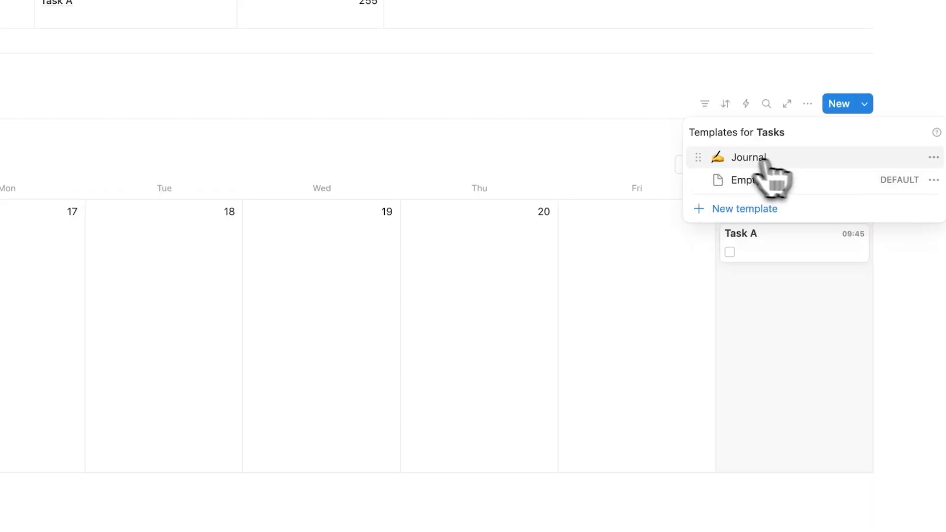
pyautogui.click(938, 169)
pyautogui.click(902, 194)
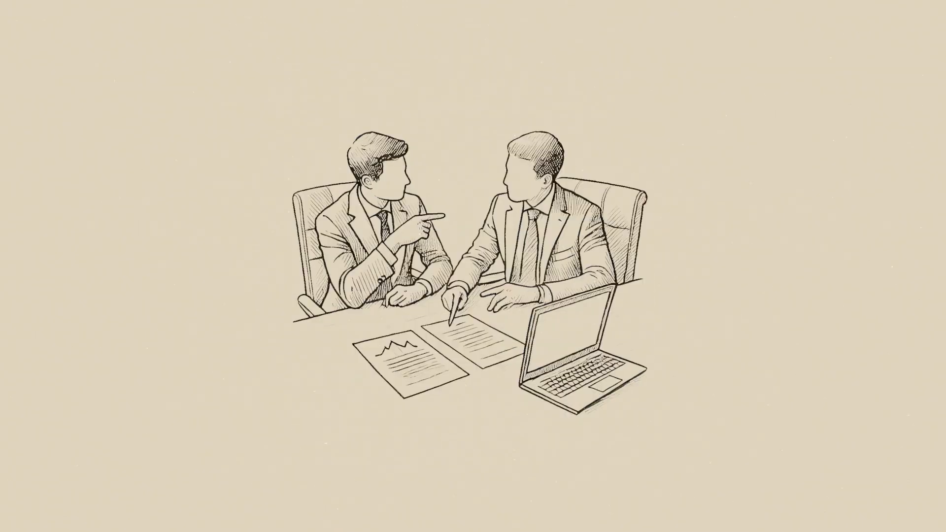
# Add a Time Blocking entry dated March 22, 2025, named "Call" followed by the first contact's name
pyautogui.write('n')
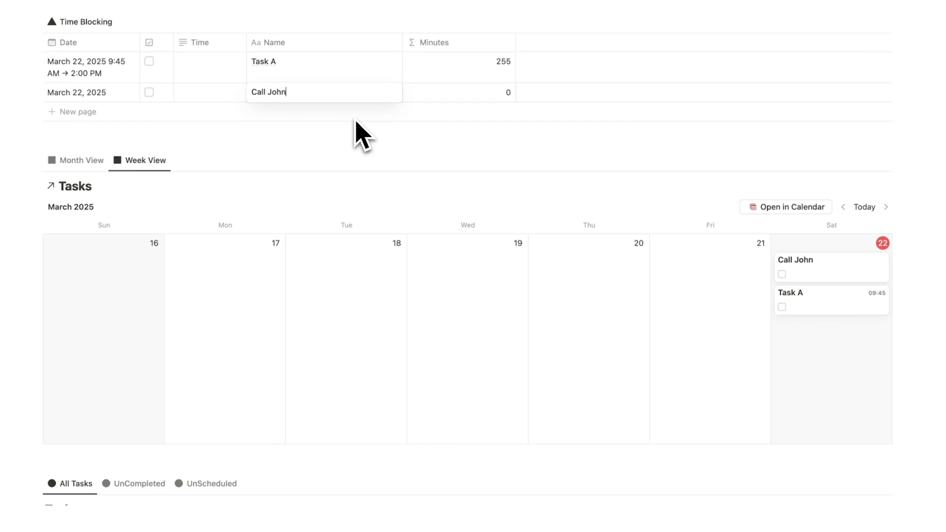
pyautogui.click(387, 268)
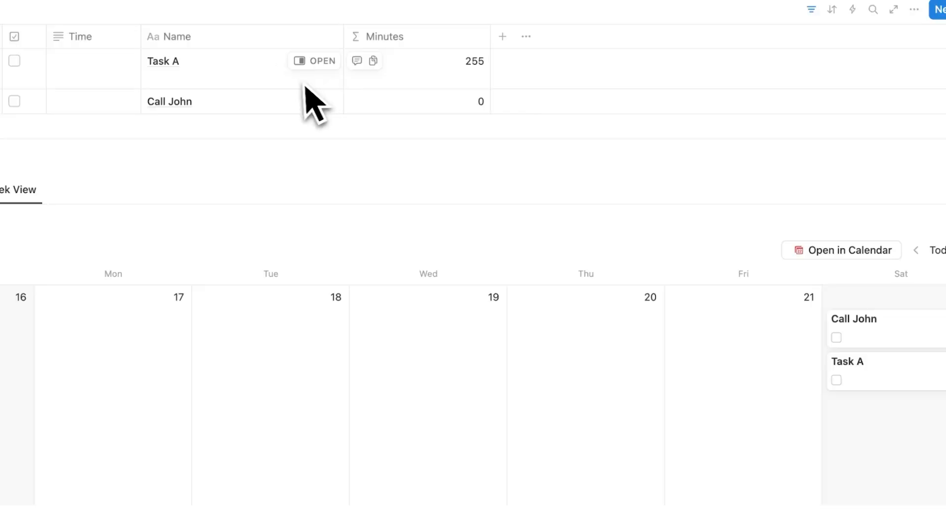
# Add a Formula property with if(contains(Name, "Call"), "☎️ Meeting", "📌 Task") to the Time Blocking table
pyautogui.click(500, 36)
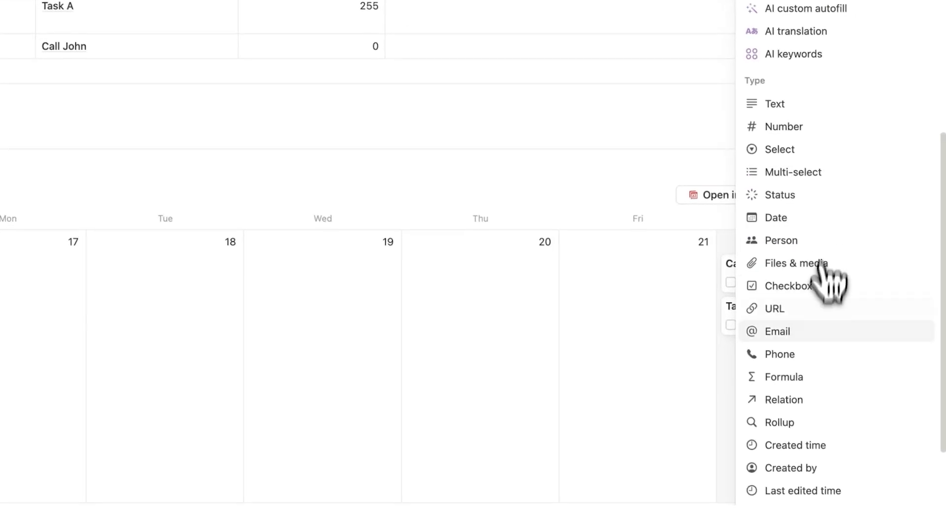
pyautogui.click(817, 380)
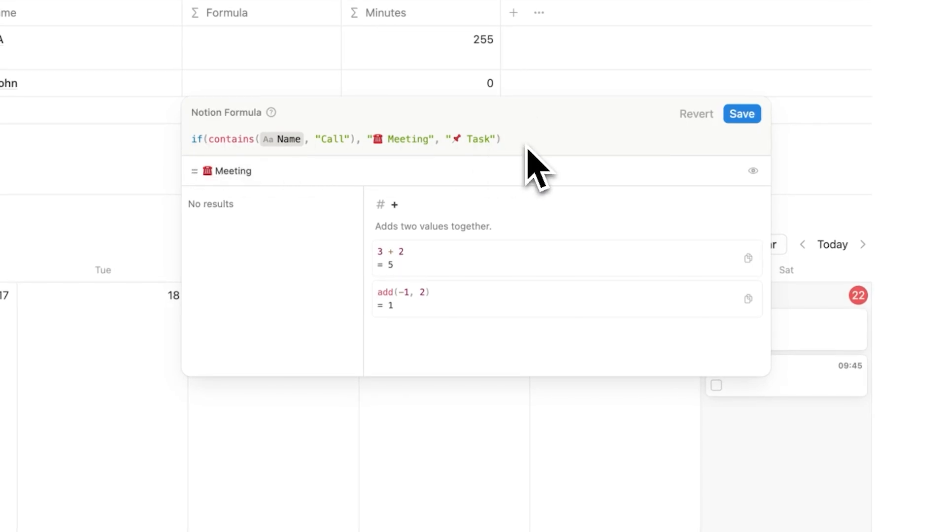
pyautogui.click(742, 114)
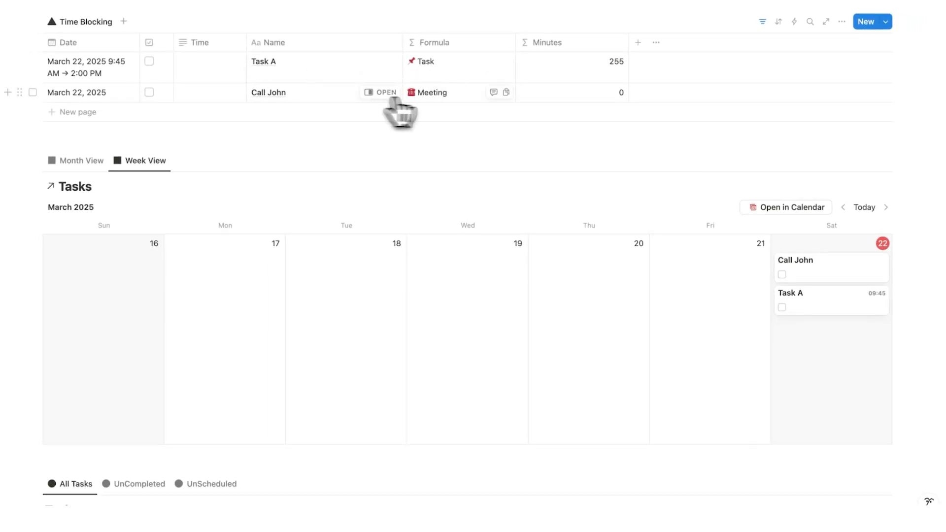
pyautogui.click(434, 98)
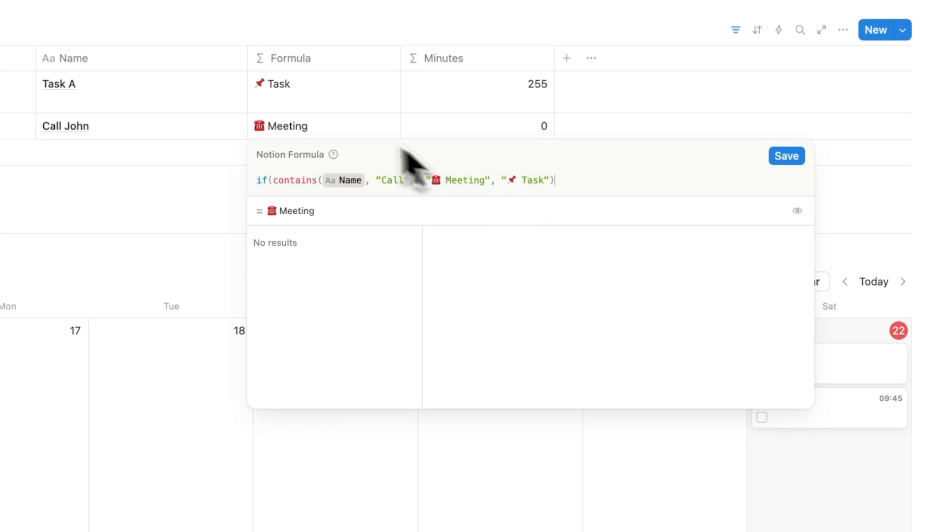
# Add a Time Blocking entry named Report dated March 22, 2025
pyautogui.click(343, 104)
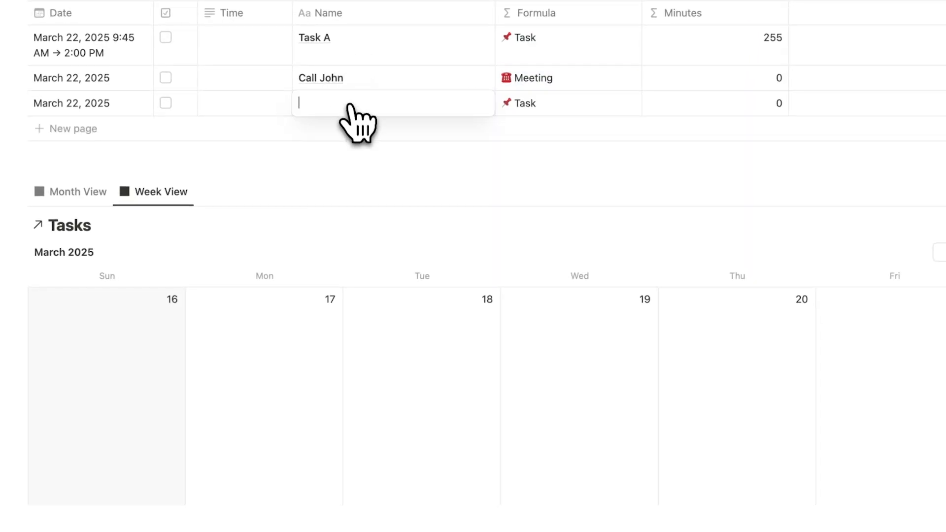
pyautogui.write('Report')
pyautogui.press('Escape')
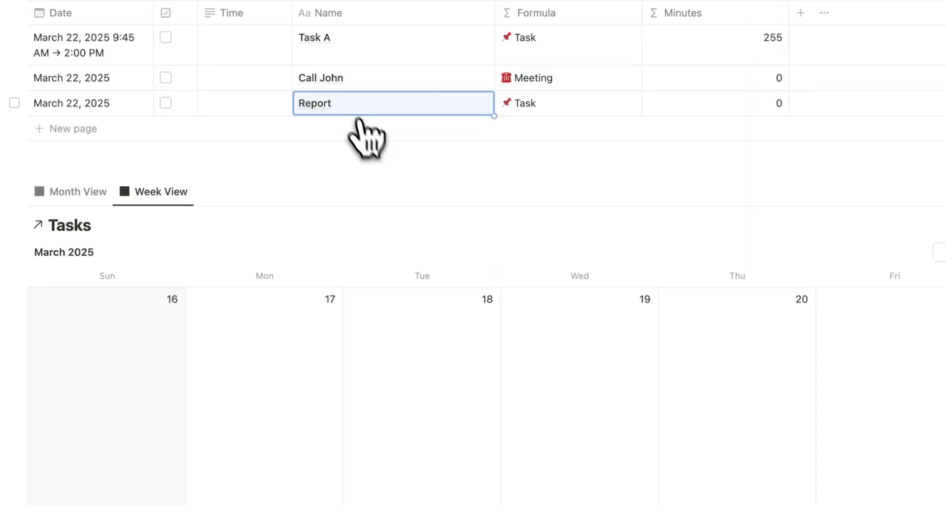
pyautogui.click(483, 380)
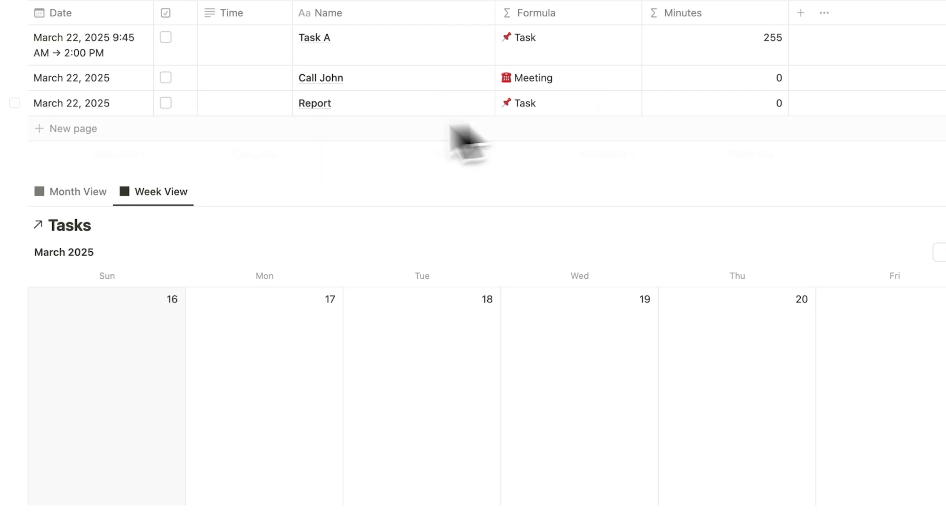
# Add another March 22, 2025 entry to Time Blocking, named "Call" followed by the second contact's name
pyautogui.click(147, 144)
pyautogui.write('Call Smith')
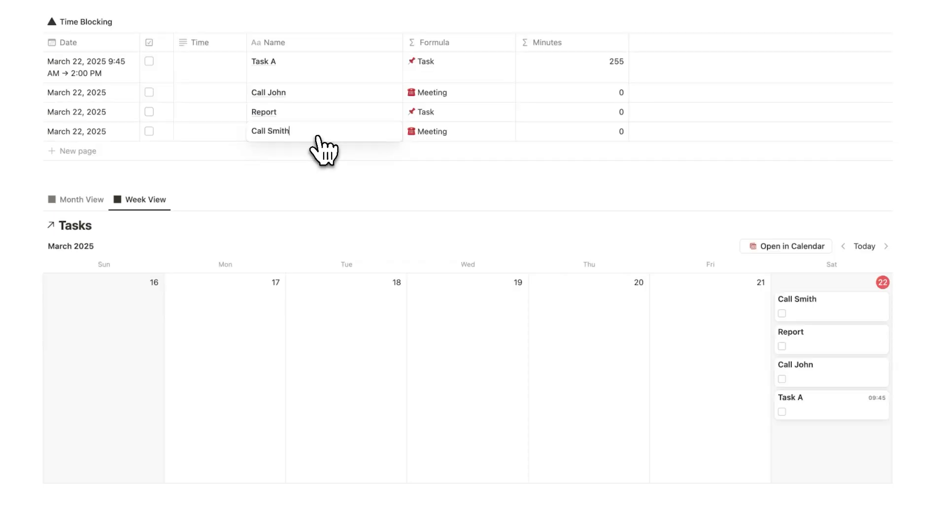
pyautogui.press('Return')
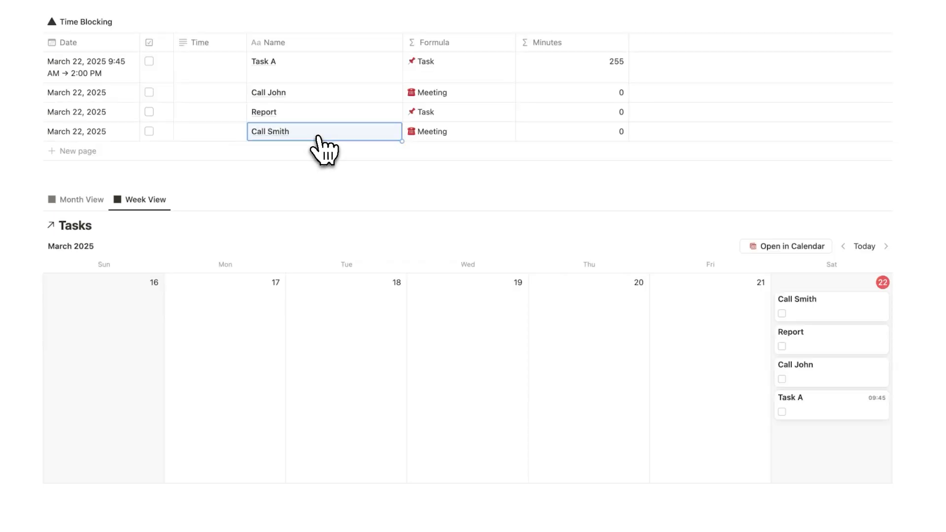
pyautogui.click(438, 311)
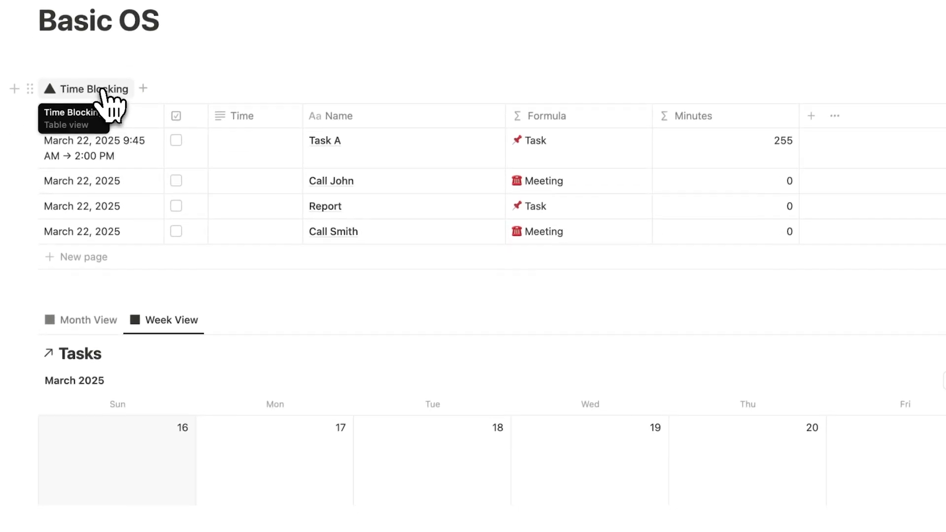
# Duplicate the Time Blocking view and name the copy Context
pyautogui.click(102, 90)
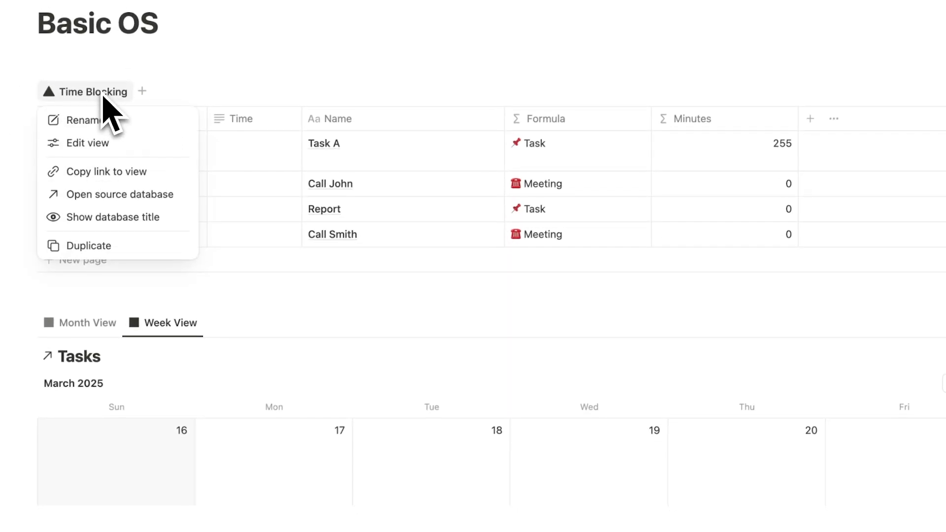
pyautogui.click(54, 247)
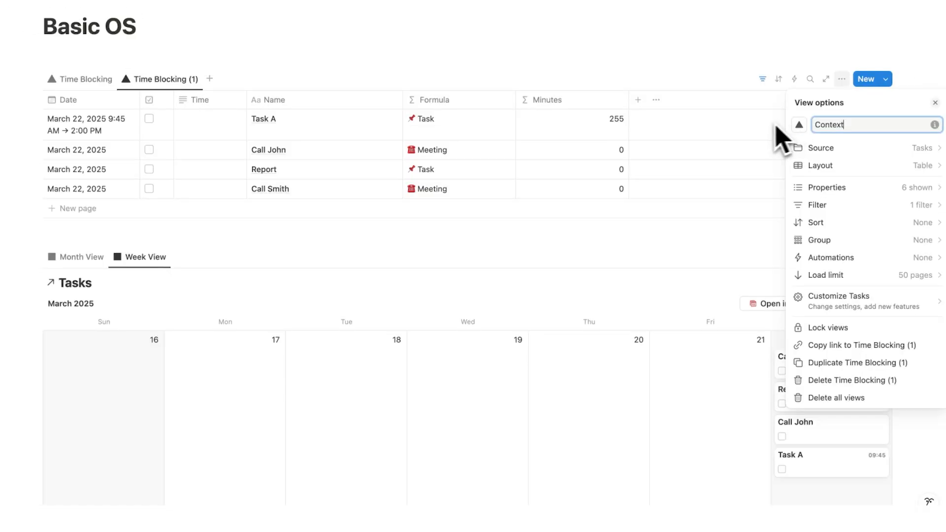
pyautogui.press('Escape')
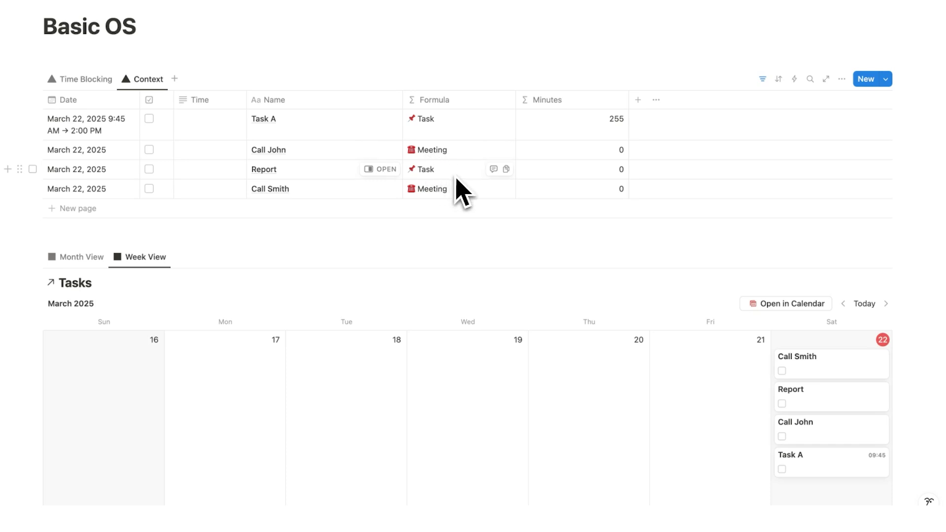
# Group the Context view by the Formula property and rename that property Type
pyautogui.click(841, 79)
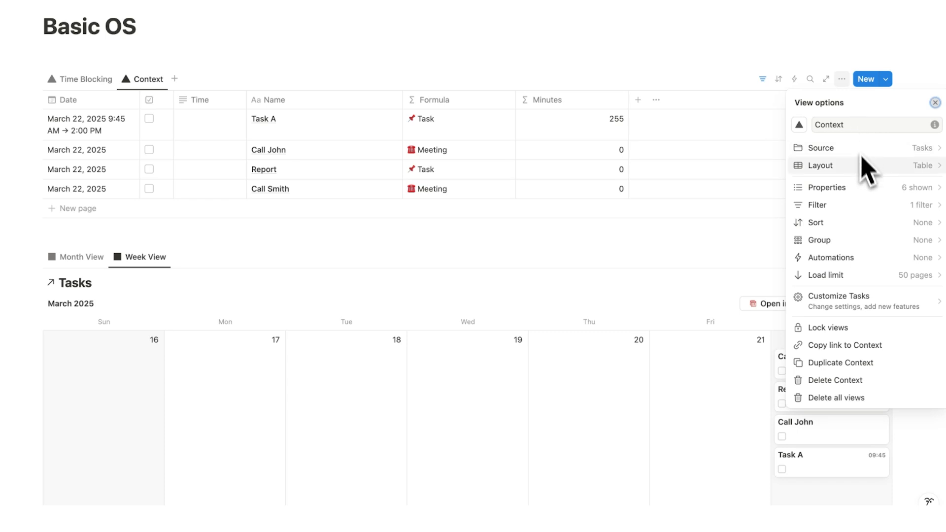
pyautogui.click(865, 241)
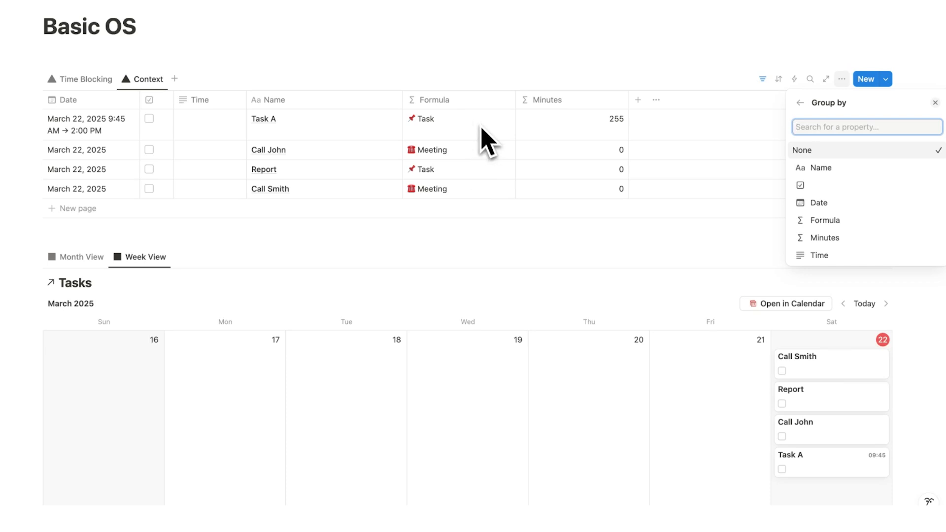
pyautogui.click(857, 224)
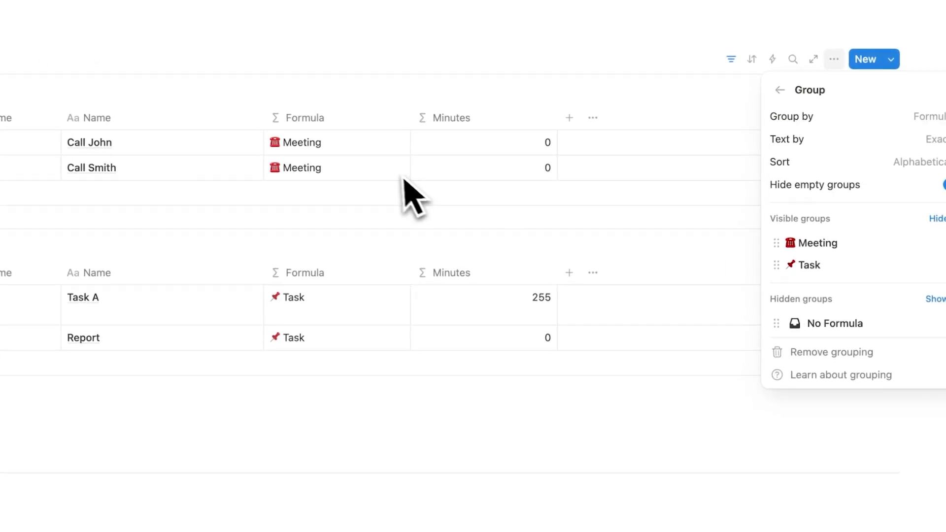
pyautogui.click(332, 120)
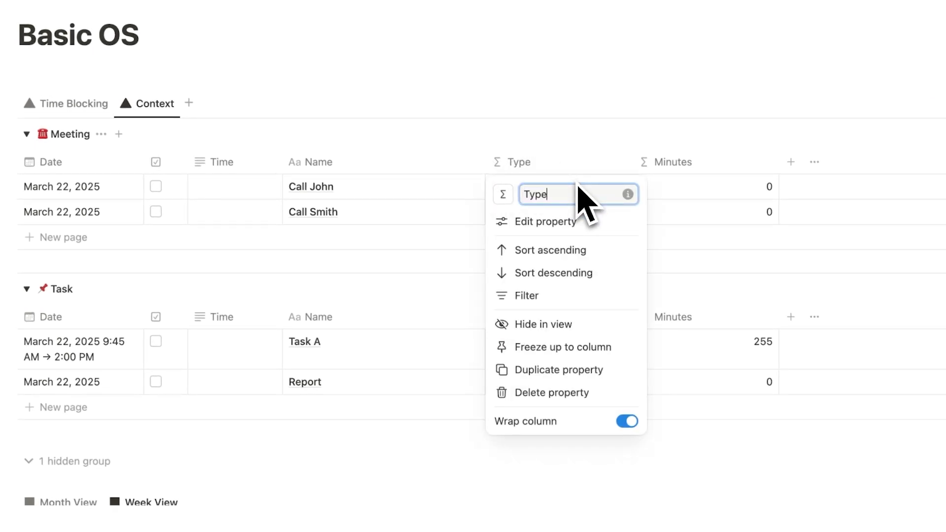
pyautogui.click(575, 149)
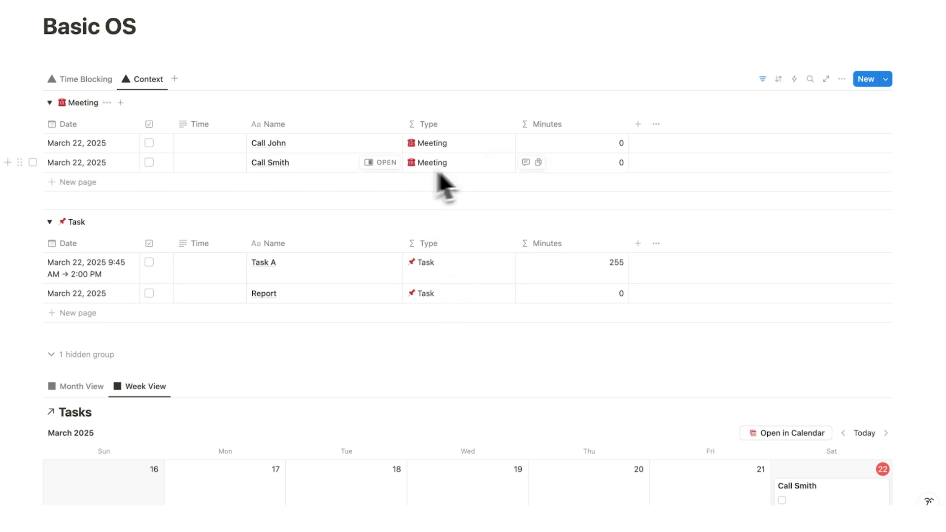
# Reorder the Context view's groups so that Task comes before Meeting
pyautogui.click(841, 79)
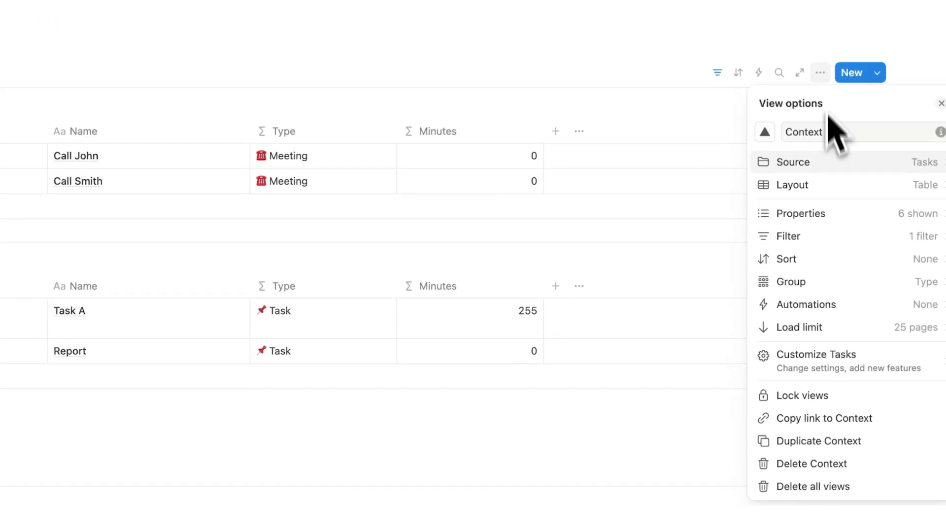
pyautogui.click(828, 288)
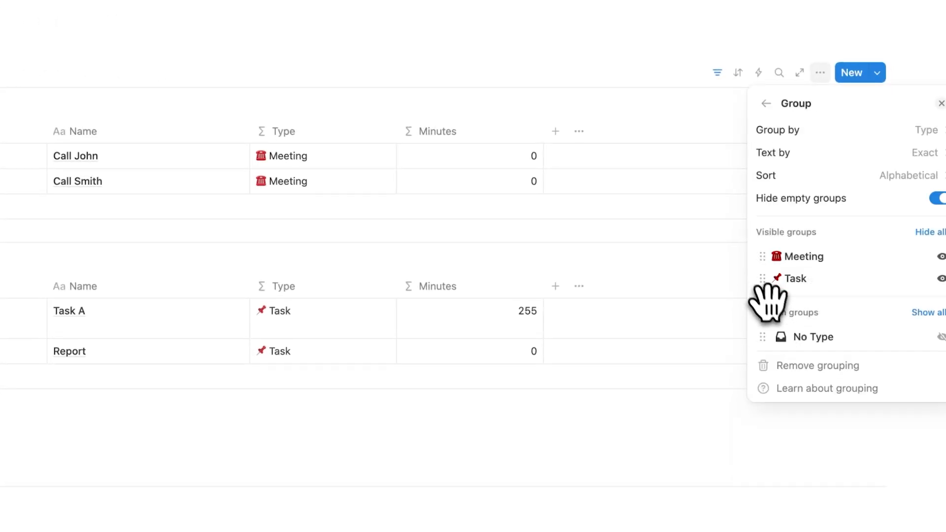
pyautogui.moveTo(764, 276); pyautogui.dragTo(761, 258)
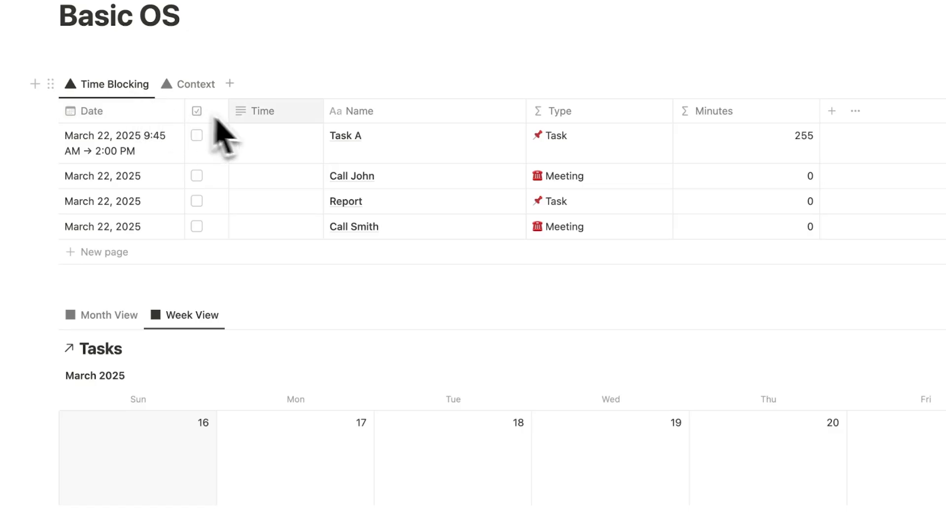
pyautogui.click(195, 88)
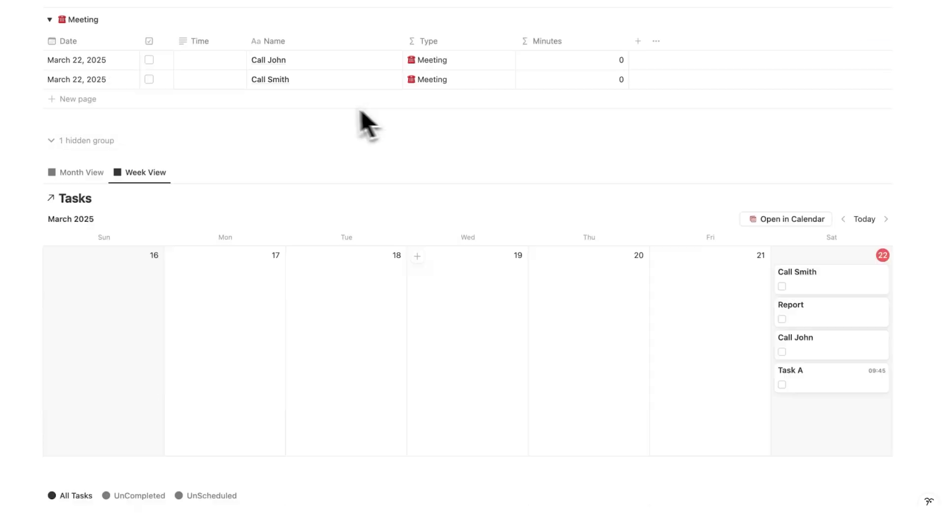
# Insert a gallery view with a new empty database named Projects below the Tasks table
pyautogui.scroll(-5, 359, 123)
pyautogui.click(260, 384)
pyautogui.write('/gall')
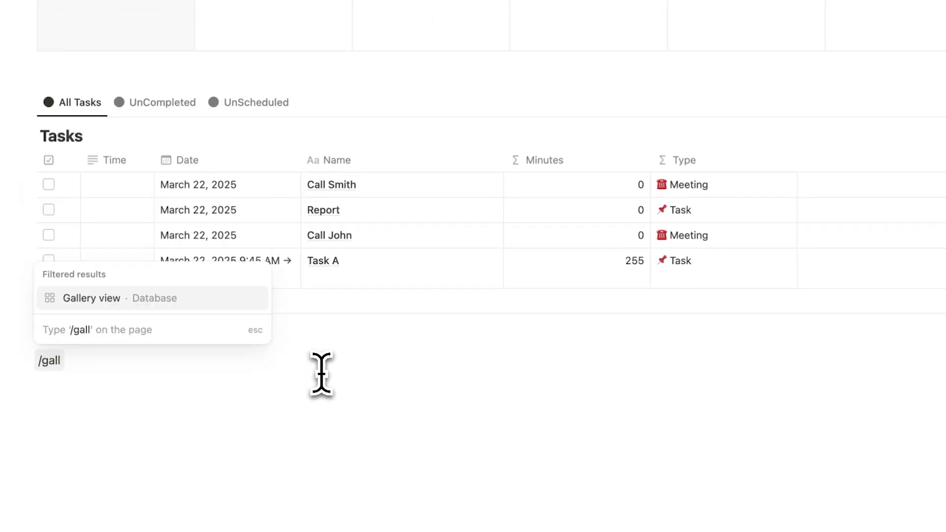
pyautogui.click(120, 300)
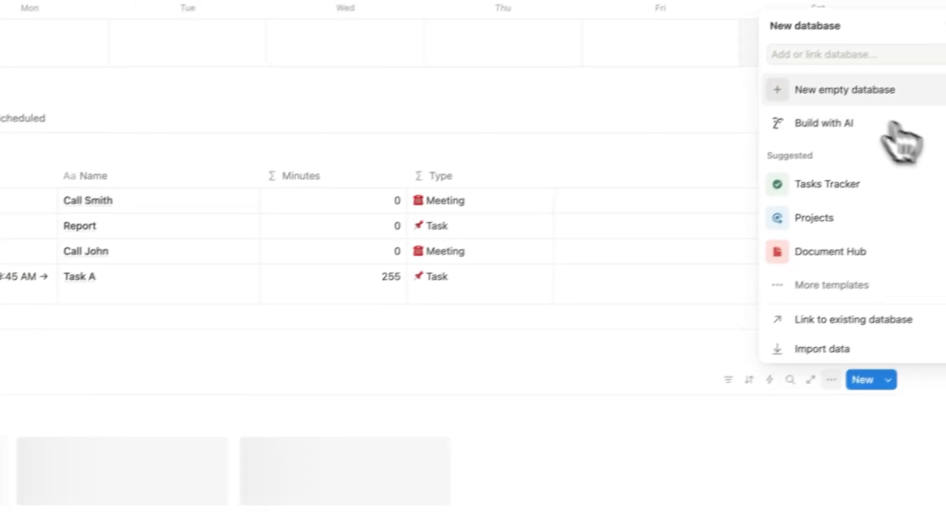
pyautogui.click(860, 94)
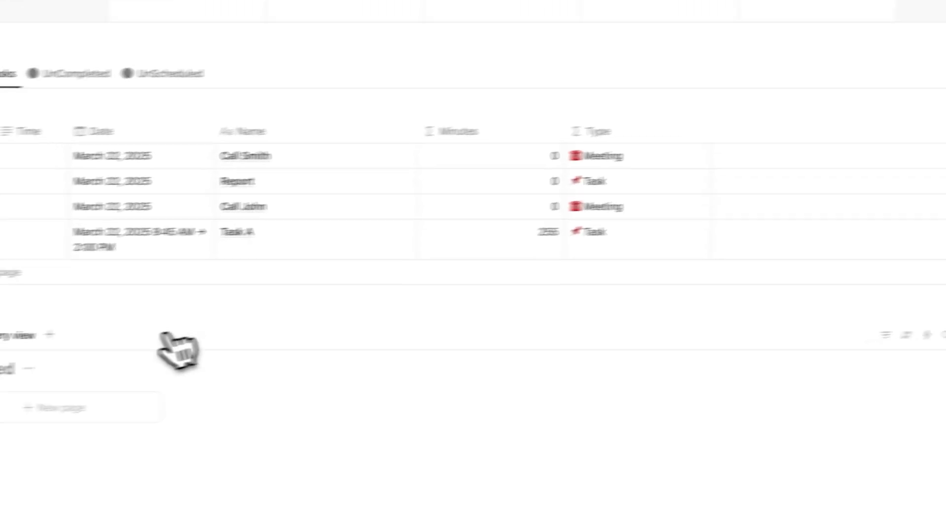
pyautogui.write('Projects')
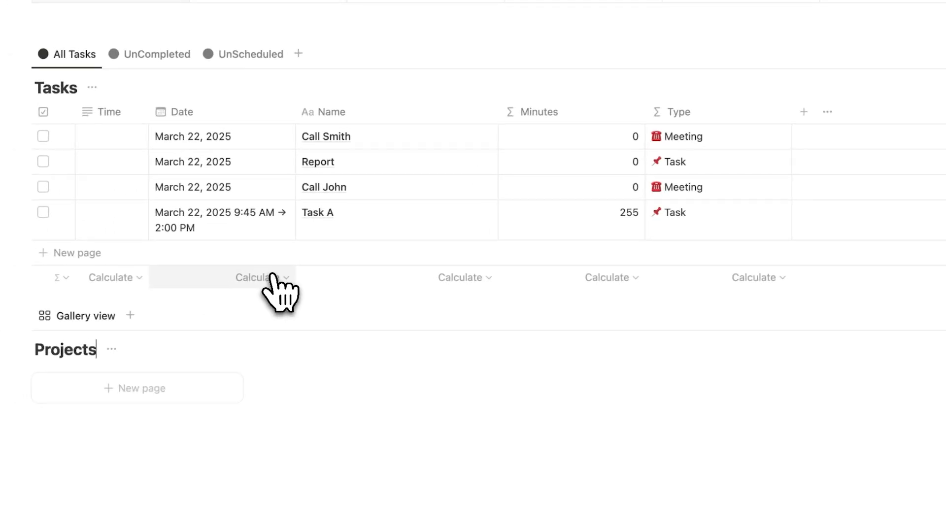
# Add a page named Project A to the Projects gallery
pyautogui.click(195, 387)
pyautogui.write('Proje')
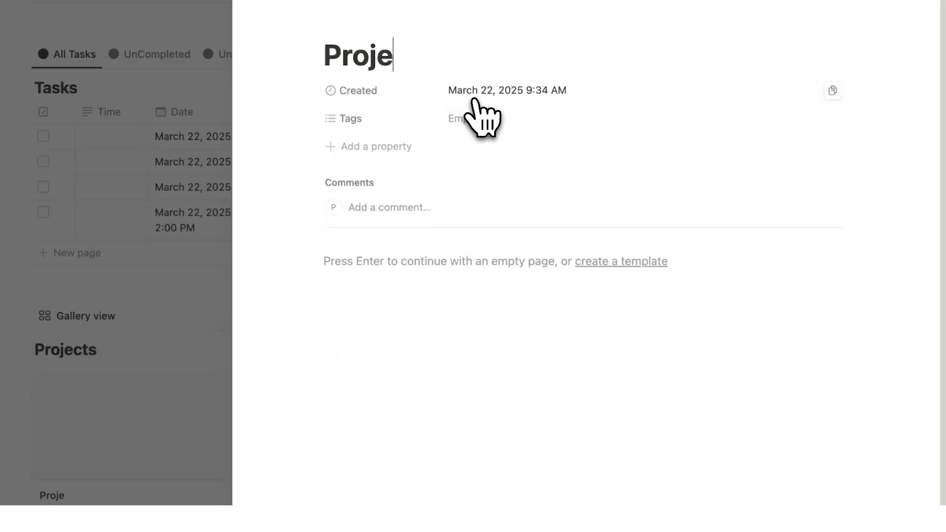
pyautogui.write('ct A')
# Add a Date property named Due date to Project A and set it to March 29, 2025
pyautogui.click(376, 146)
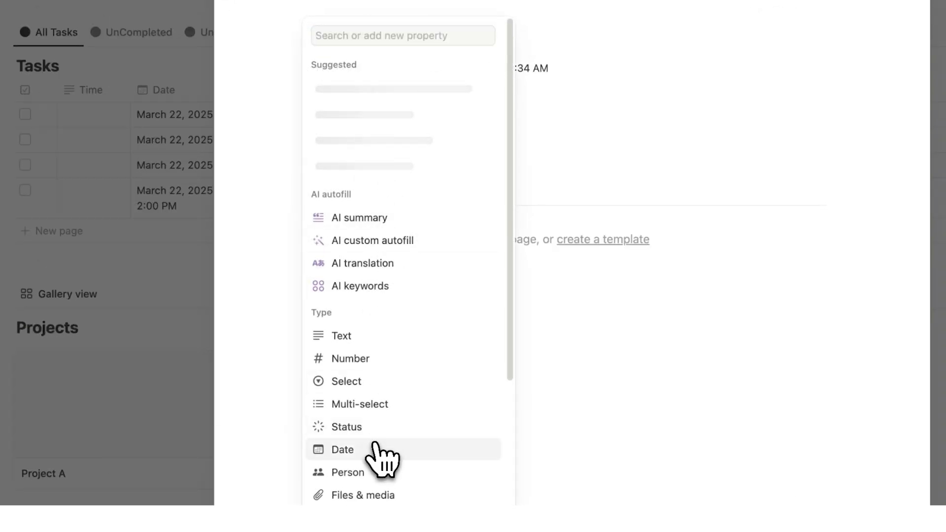
pyautogui.click(374, 446)
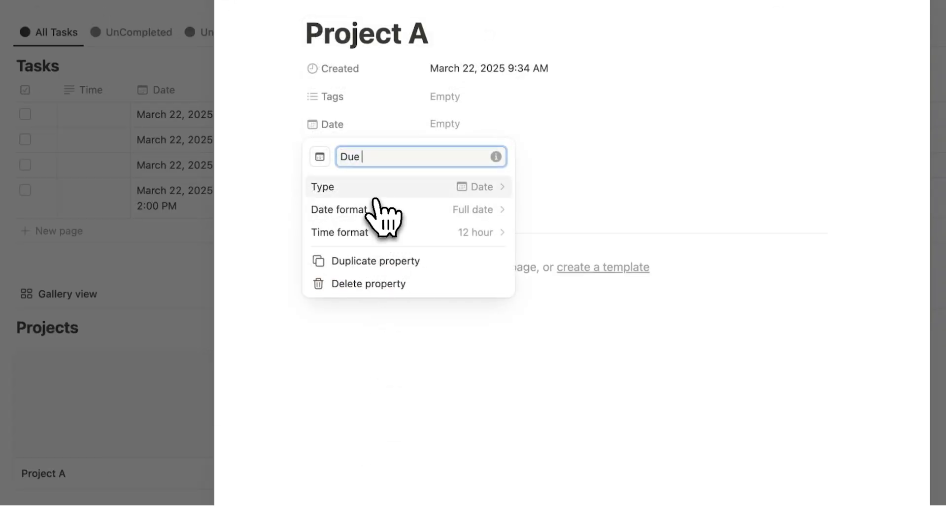
pyautogui.write('Due date')
pyautogui.press('Return')
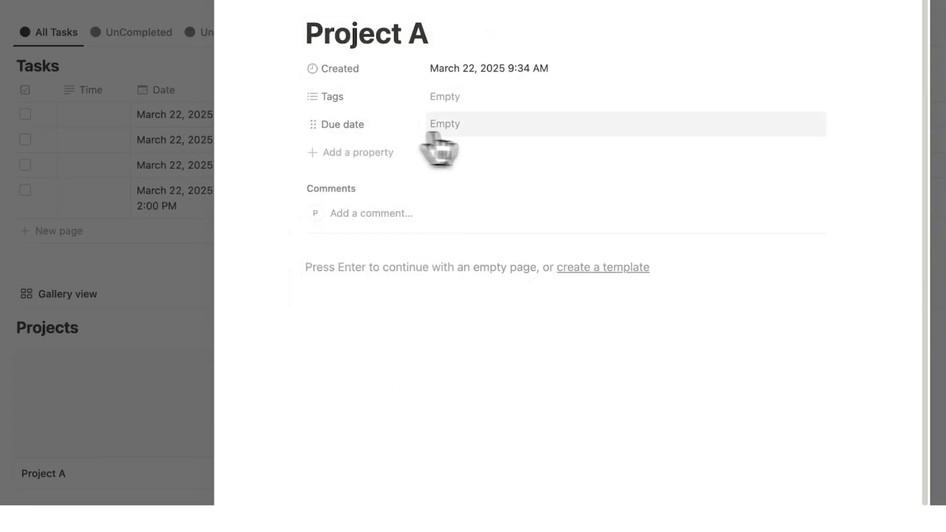
pyautogui.click(441, 126)
pyautogui.click(594, 323)
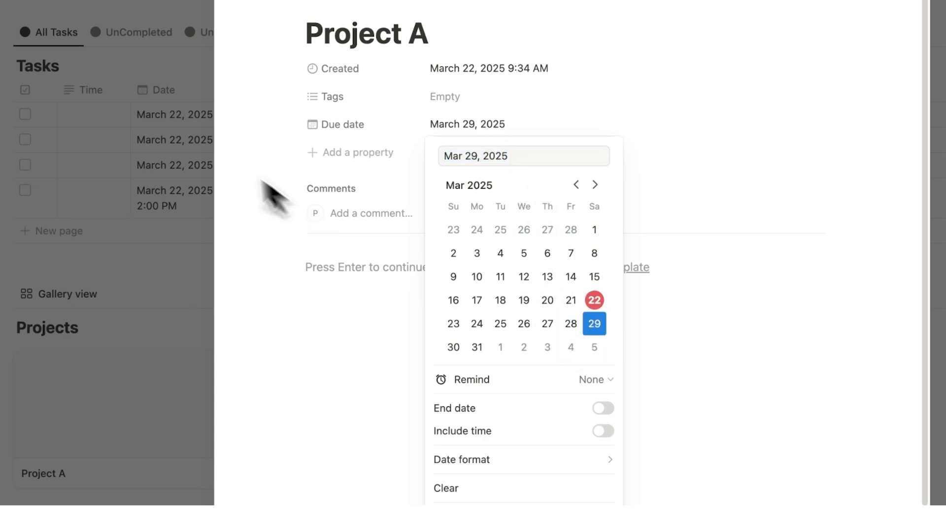
pyautogui.click(268, 197)
pyautogui.click(186, 143)
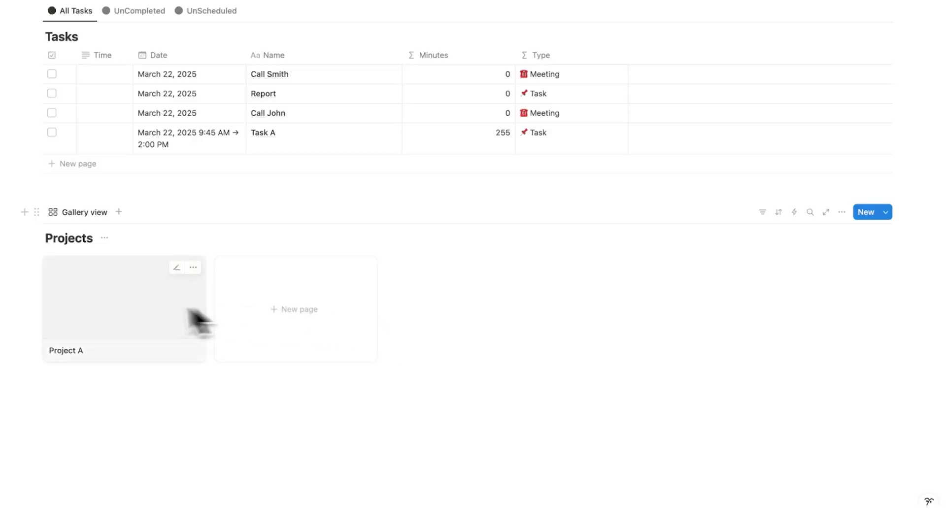
# Add a Formula property named Countdown to Project A with if(dateBetween(Due date, now(), "days") < 0, "Overdue", "Upcoming")
pyautogui.click(129, 309)
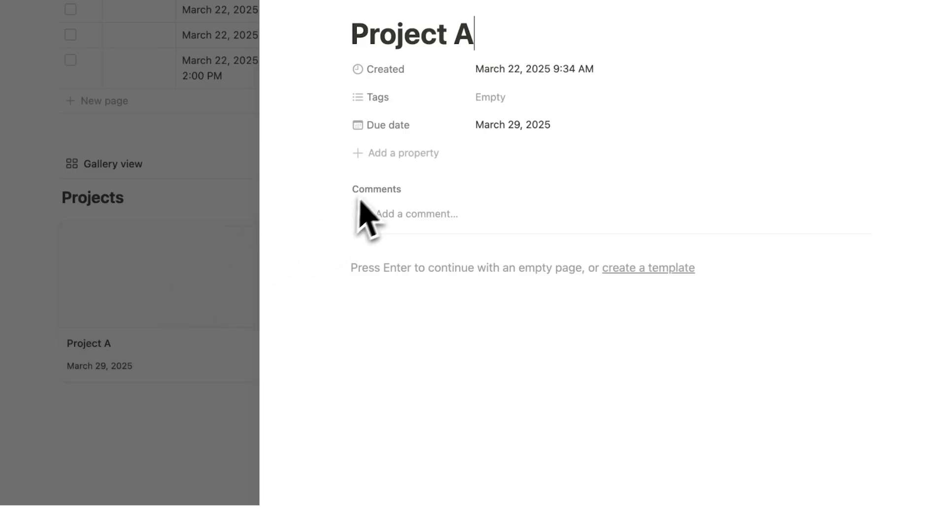
pyautogui.click(391, 152)
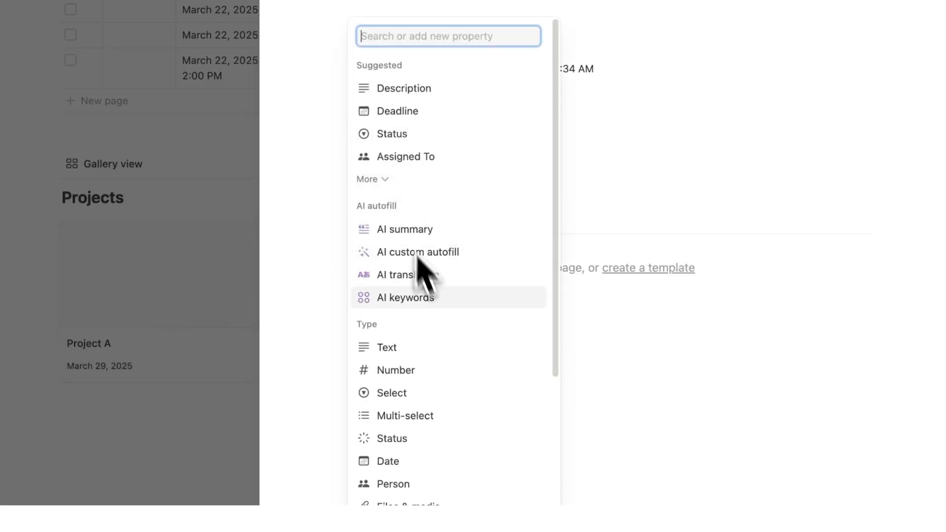
pyautogui.scroll(-6, 433, 286)
pyautogui.click(440, 296)
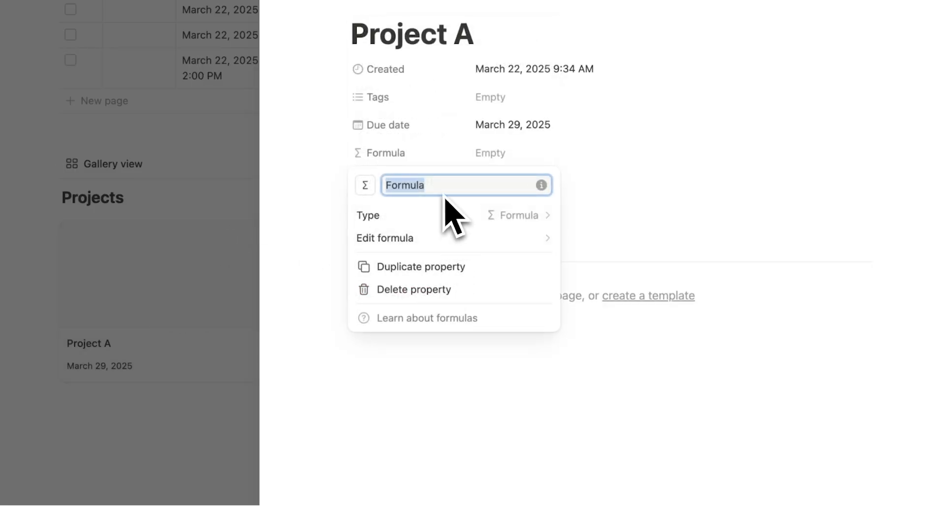
pyautogui.write('Countdown')
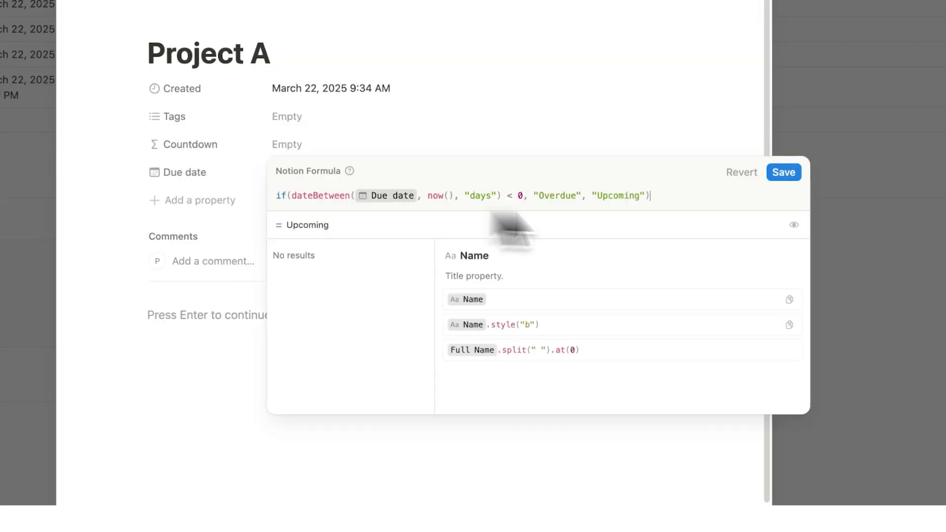
pyautogui.click(783, 173)
pyautogui.click(784, 179)
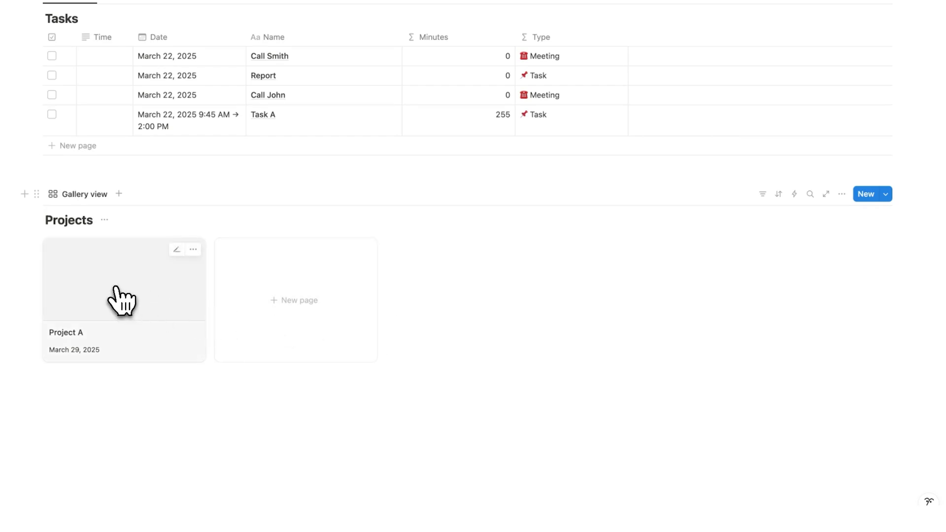
# Check the Countdown value and its formula on the Project A page
pyautogui.click(121, 300)
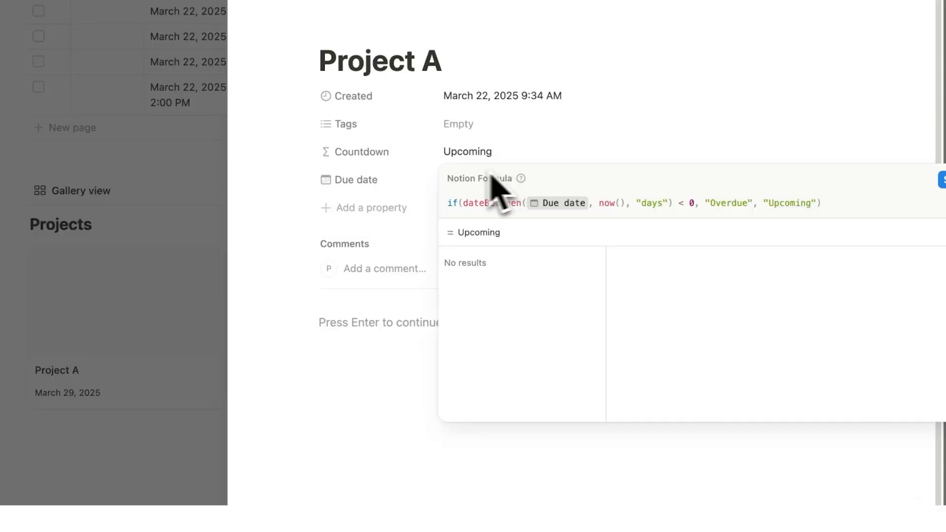
pyautogui.click(331, 163)
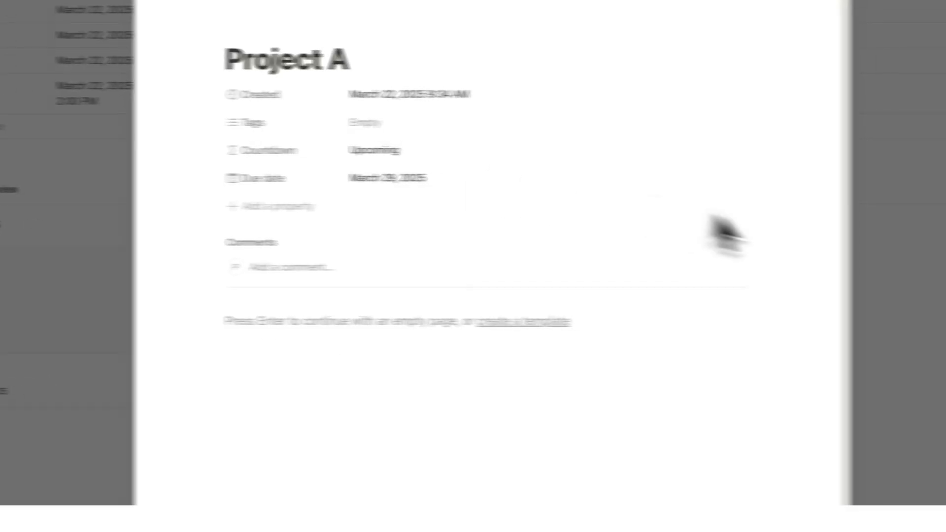
pyautogui.click(869, 227)
# Add a page named Project B to the Projects gallery with the Due date March 20, 2025
pyautogui.click(222, 298)
pyautogui.write('Pro')
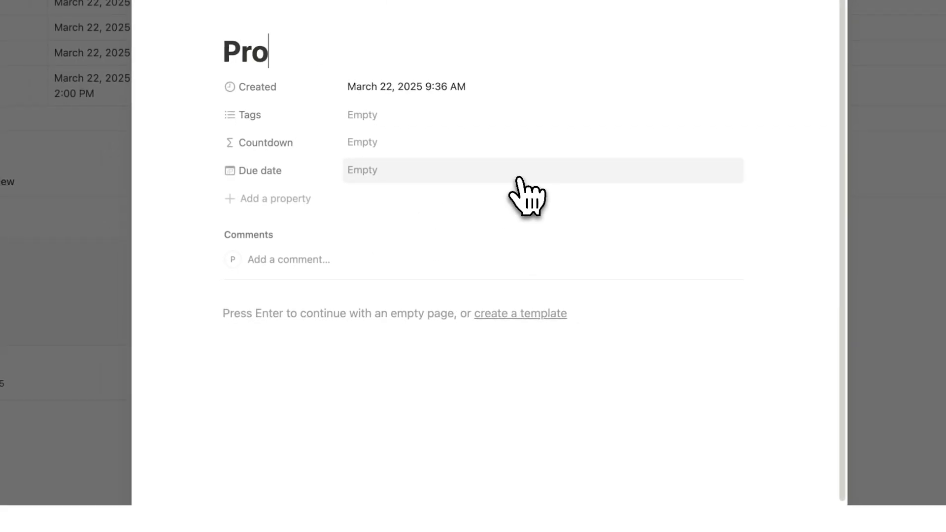
pyautogui.write('ject B')
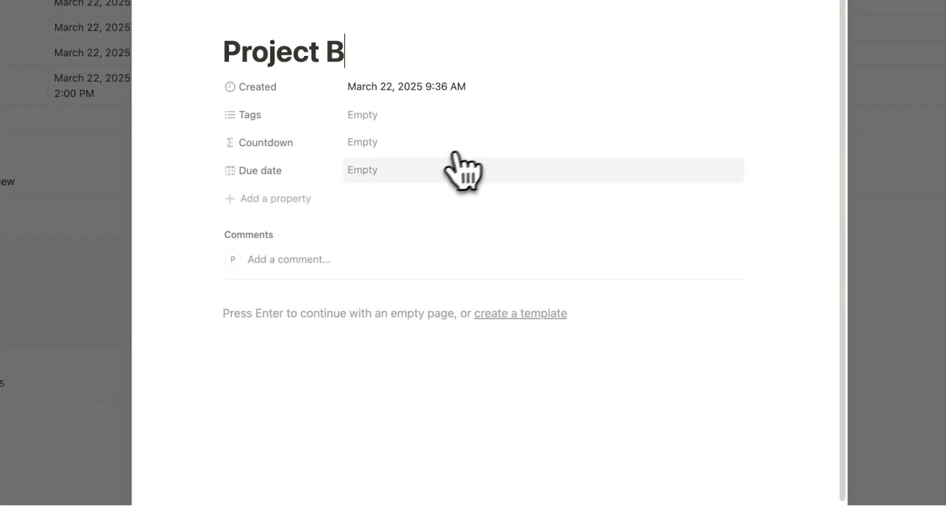
pyautogui.click(443, 172)
pyautogui.click(465, 347)
pyautogui.click(734, 359)
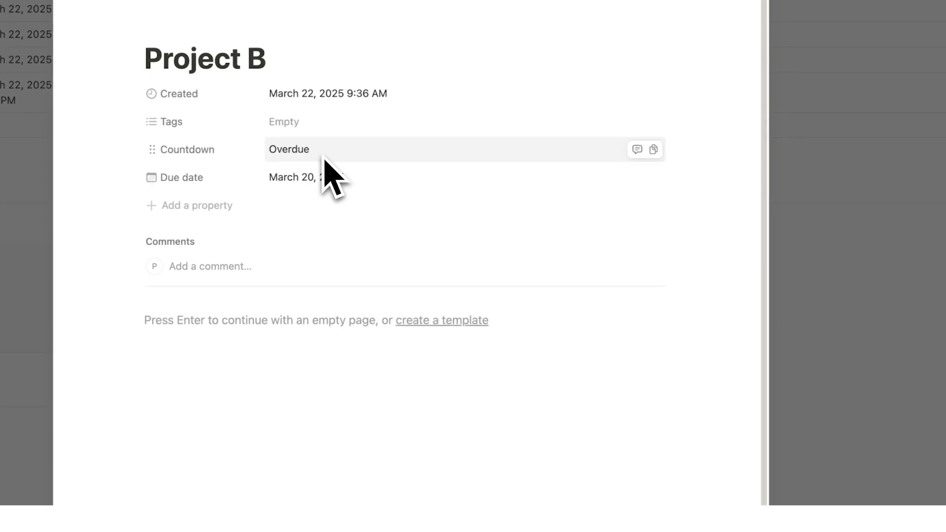
pyautogui.press('Escape')
# Show the Countdown property on the Projects gallery cards
pyautogui.click(807, 163)
pyautogui.click(824, 279)
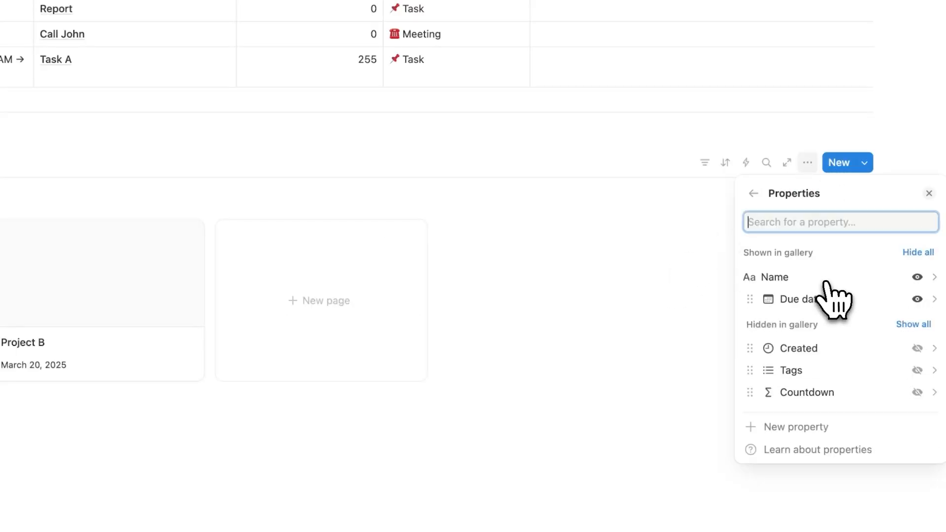
pyautogui.click(917, 392)
pyautogui.click(616, 335)
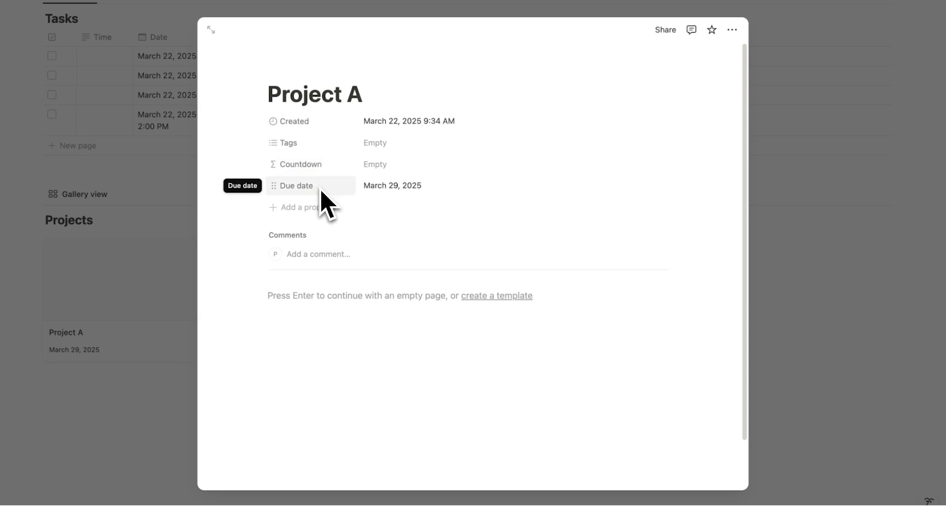
# Set Project A's Countdown formula to format(dateBetween(Due date, now(), "days")) + " days" and close the page
pyautogui.click(367, 165)
pyautogui.write('format(dateBetween(Due date, now(), "days")) + " days"')
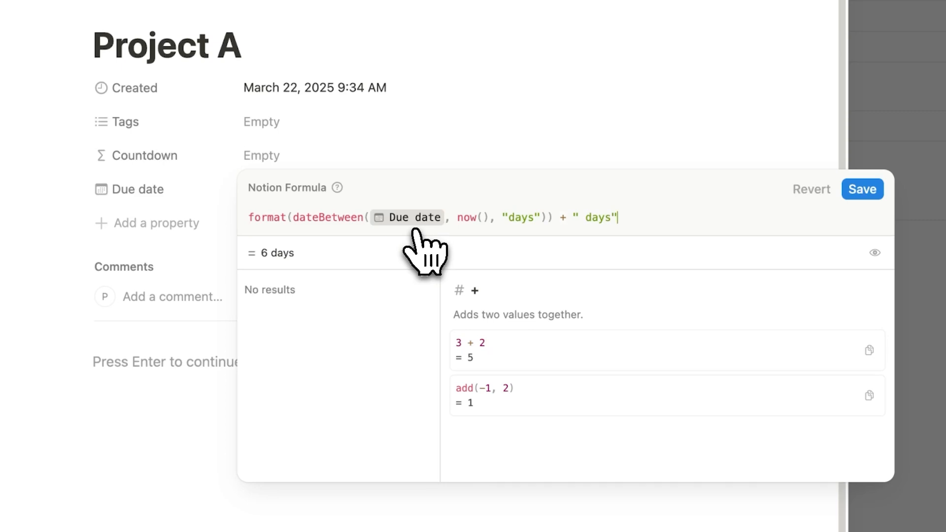
pyautogui.click(862, 190)
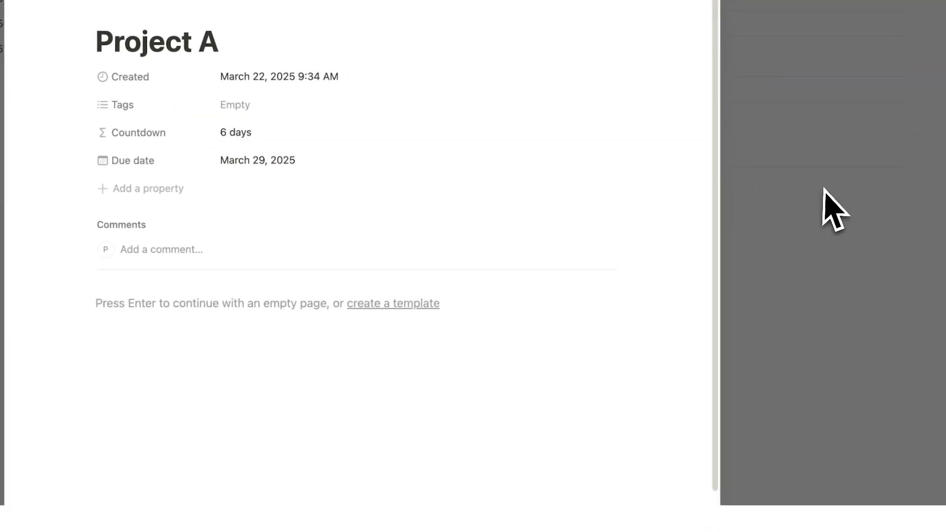
pyautogui.click(835, 211)
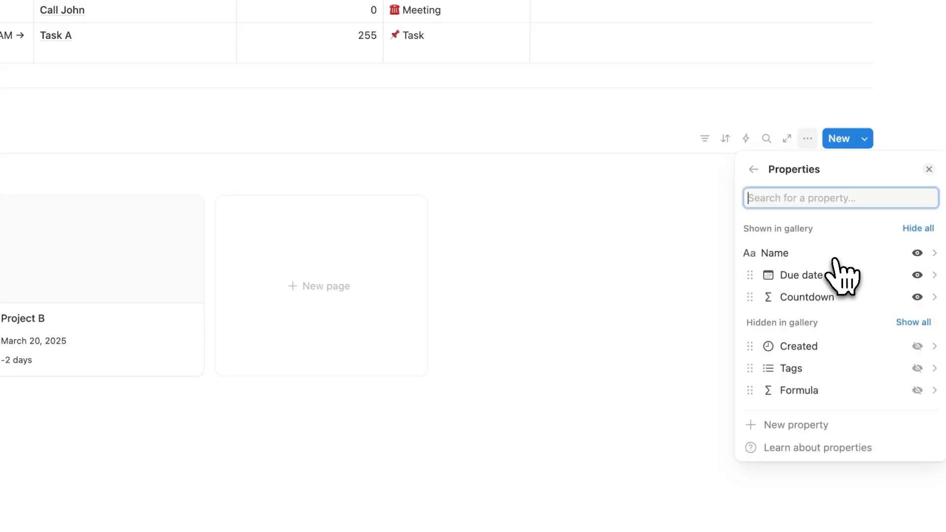
# Show the Formula property on the Projects gallery cards
pyautogui.click(917, 390)
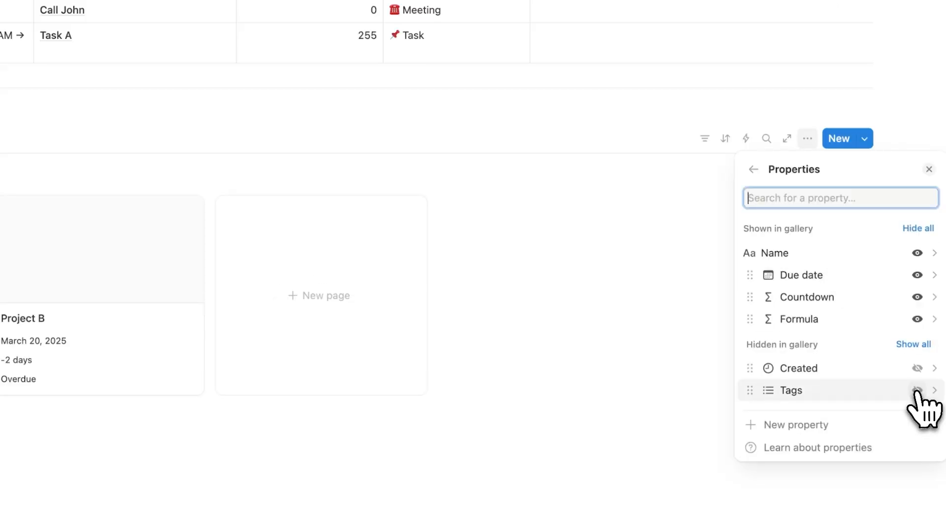
pyautogui.press('Escape')
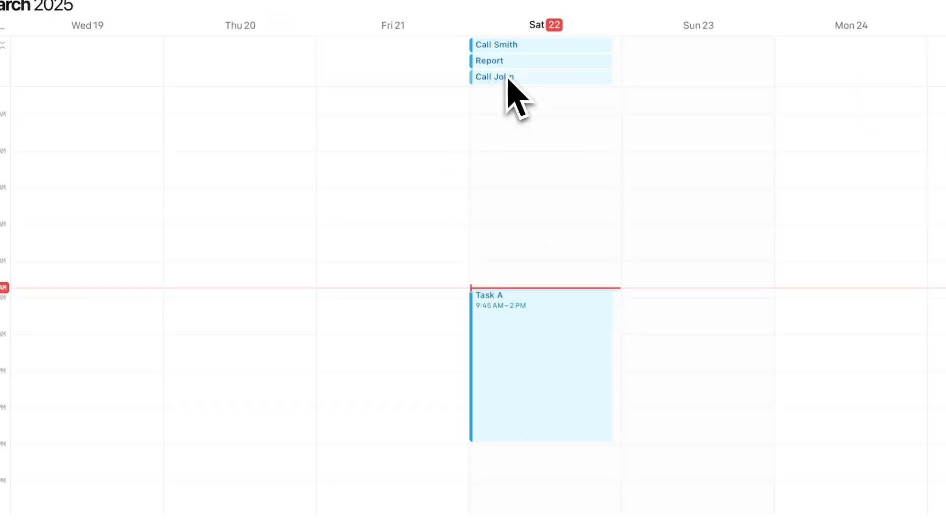
# In Notion Calendar, schedule Report at 2–4 PM, Call Smith at 4 PM and Call John at 4:15 PM on Saturday, March 22
pyautogui.moveTo(520, 82); pyautogui.dragTo(537, 459)
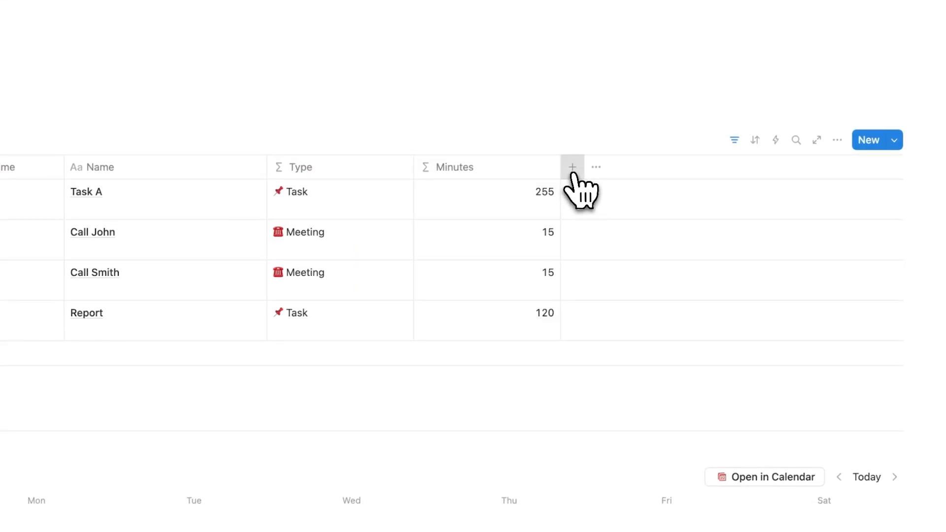
# Add a Formula property to the Time Blocking table with round(Minutes / 25, 1) + " 🍅 Pomodoros"
pyautogui.click(572, 168)
pyautogui.scroll(-5, 798, 241)
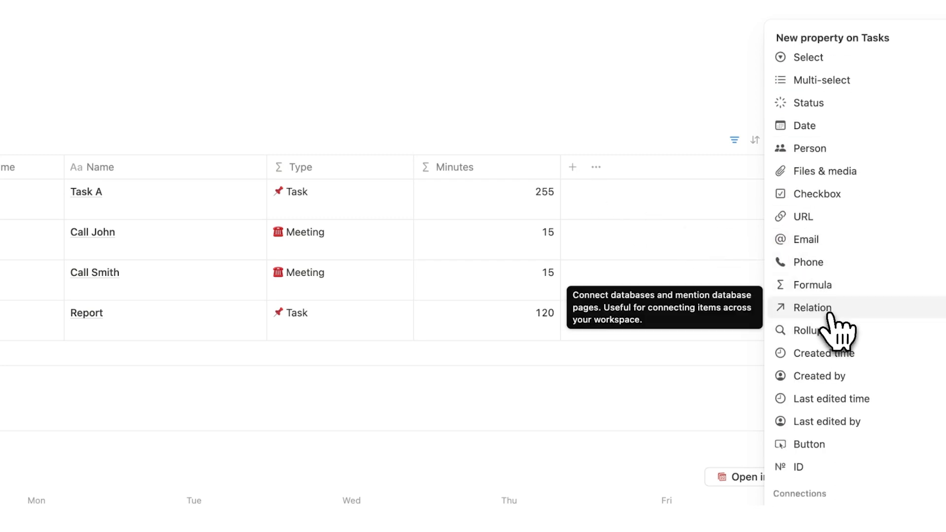
pyautogui.click(813, 285)
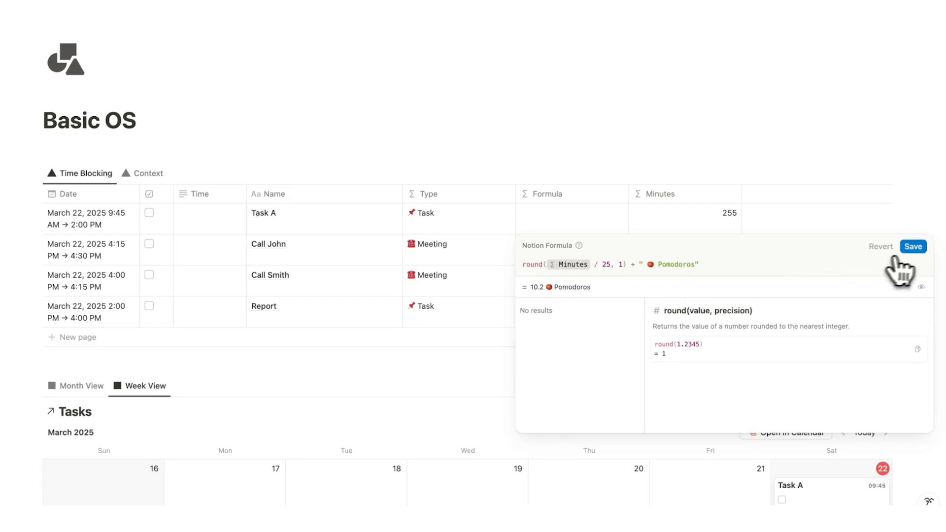
pyautogui.click(909, 248)
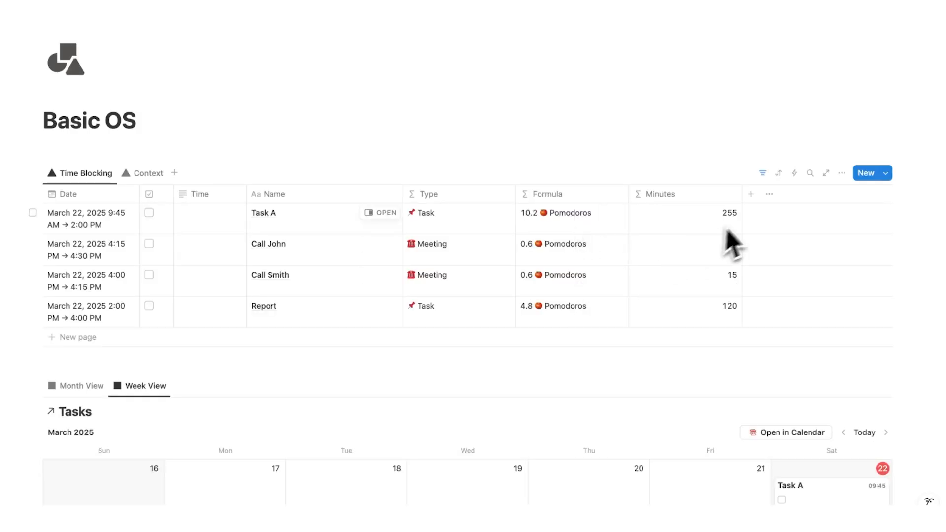
# Add another Formula property to the Time Blocking table with if(Minutes < 20, "🟢 Small", if(Minutes < 60, "🟡 Medium", "🔴 Large"))
pyautogui.click(750, 195)
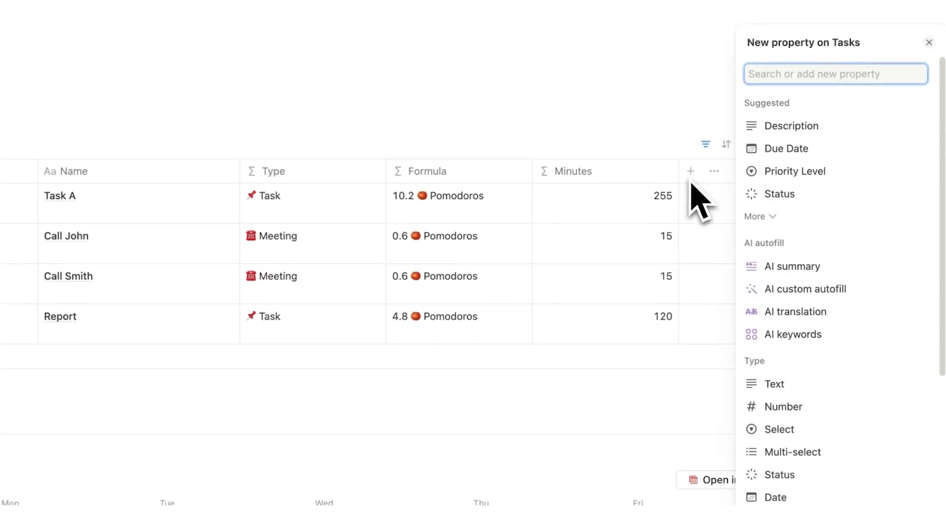
pyautogui.scroll(-6, 831, 240)
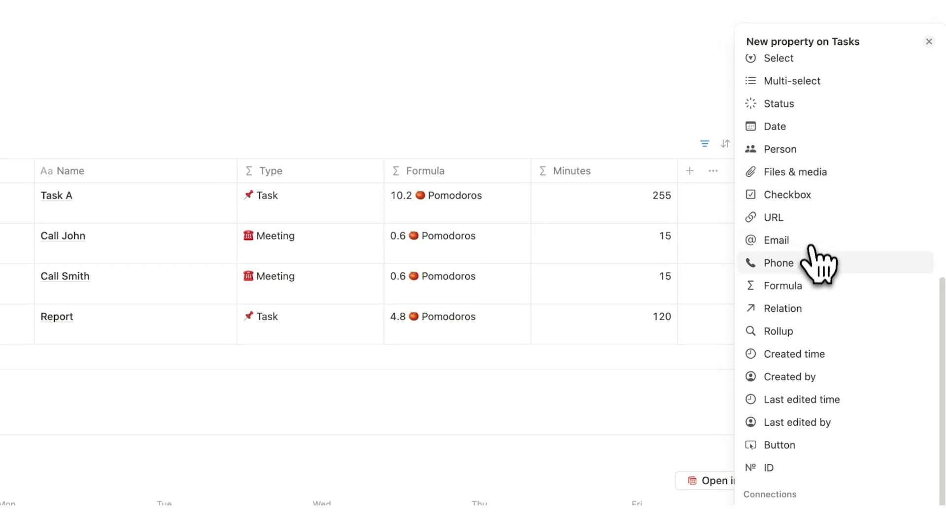
pyautogui.click(809, 290)
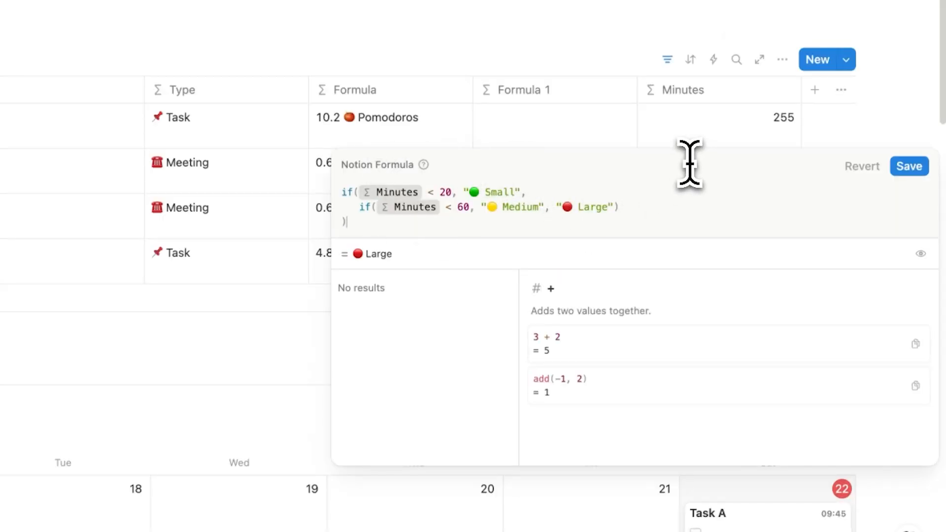
pyautogui.click(909, 166)
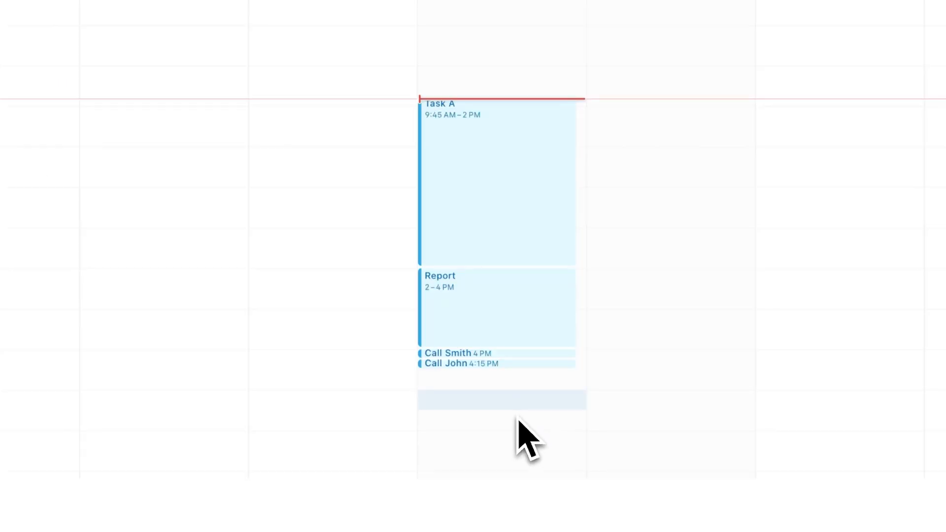
# In Notion Calendar, add a new entry named Pres on March 22 after Call John
pyautogui.write('Pres')
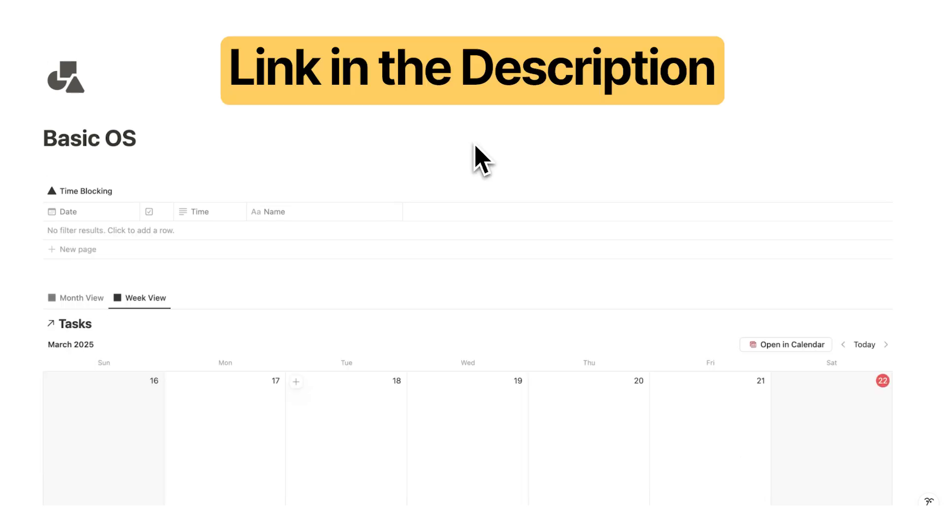
pyautogui.scroll(-7, 437, 141)
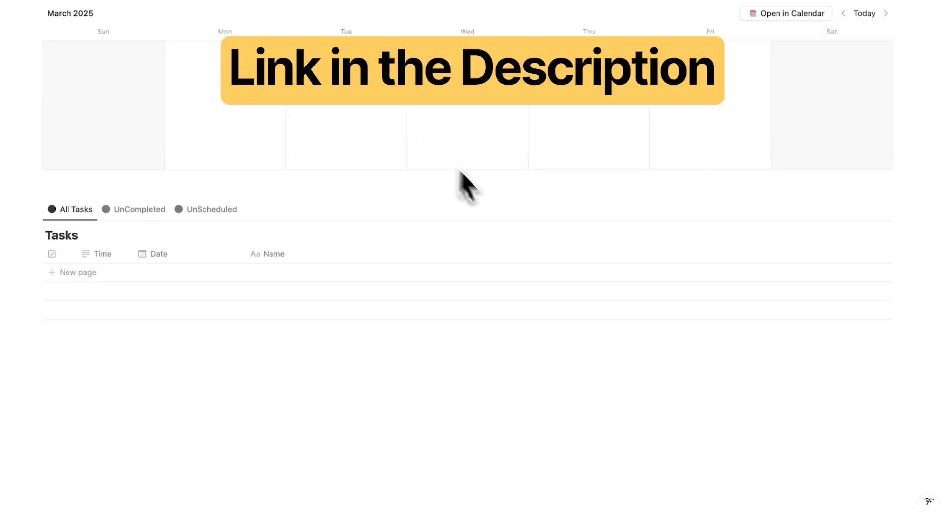
pyautogui.scroll(6, 460, 178)
pyautogui.scroll(2, 505, 204)
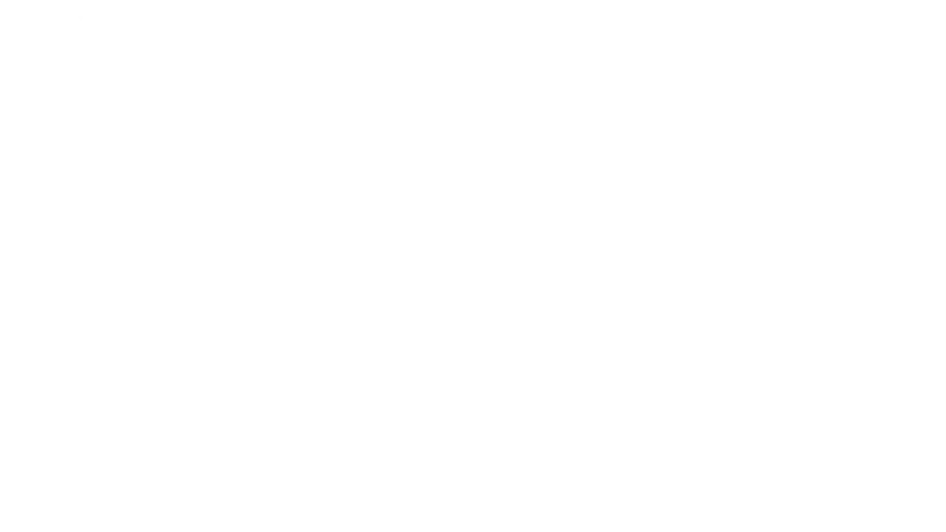